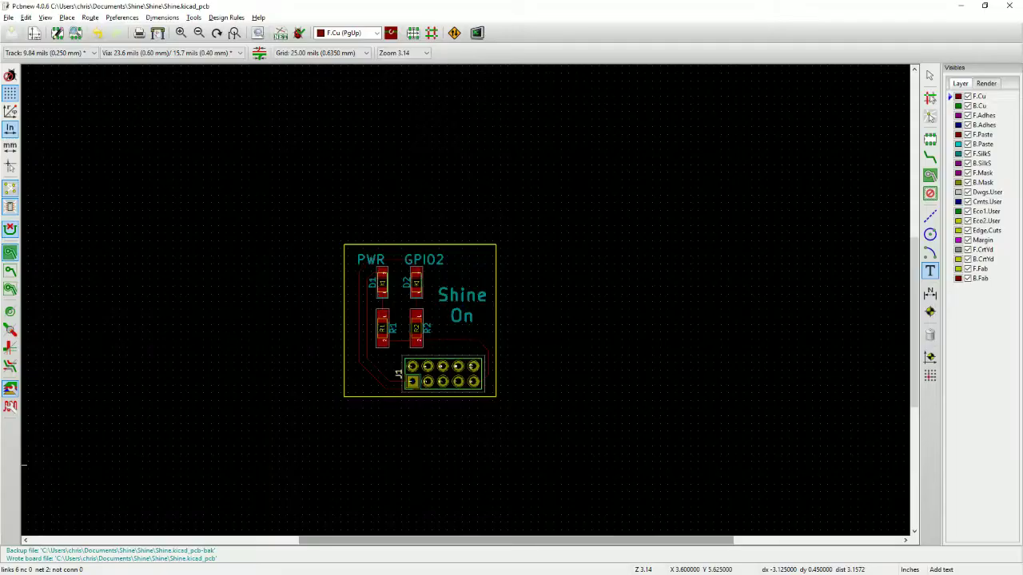
- Open R1's Component Properties in Eeschema to confirm value 200 and footprint R_1206_HandSoldering
{"action": "scroll", "coordinate": [498, 295], "scroll_direction": "up", "scroll_amount": 2}
{"action": "scroll", "coordinate": [497, 296], "scroll_direction": "up", "scroll_amount": 4}
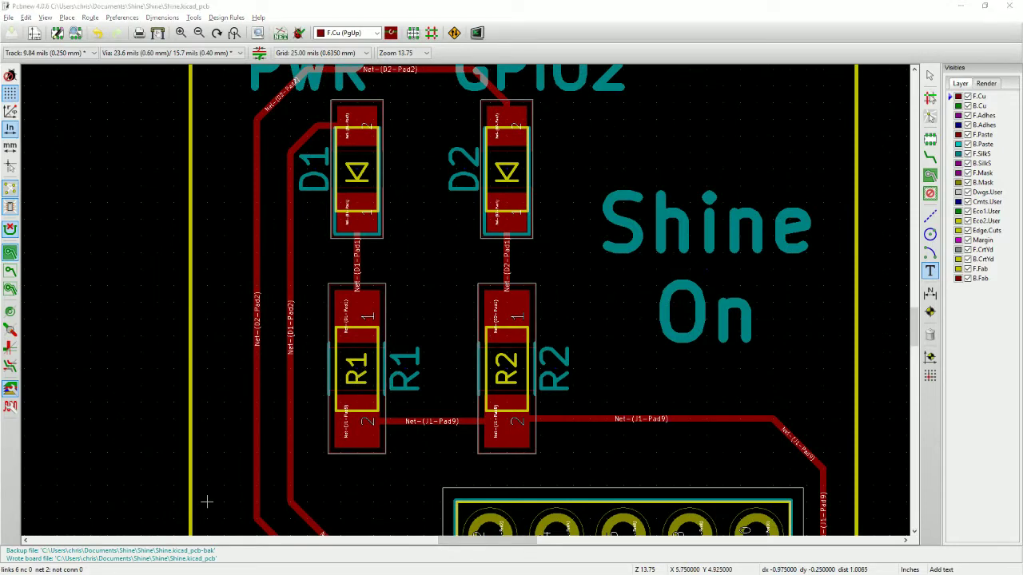
{"action": "scroll", "coordinate": [205, 312], "scroll_direction": "up", "scroll_amount": 6}
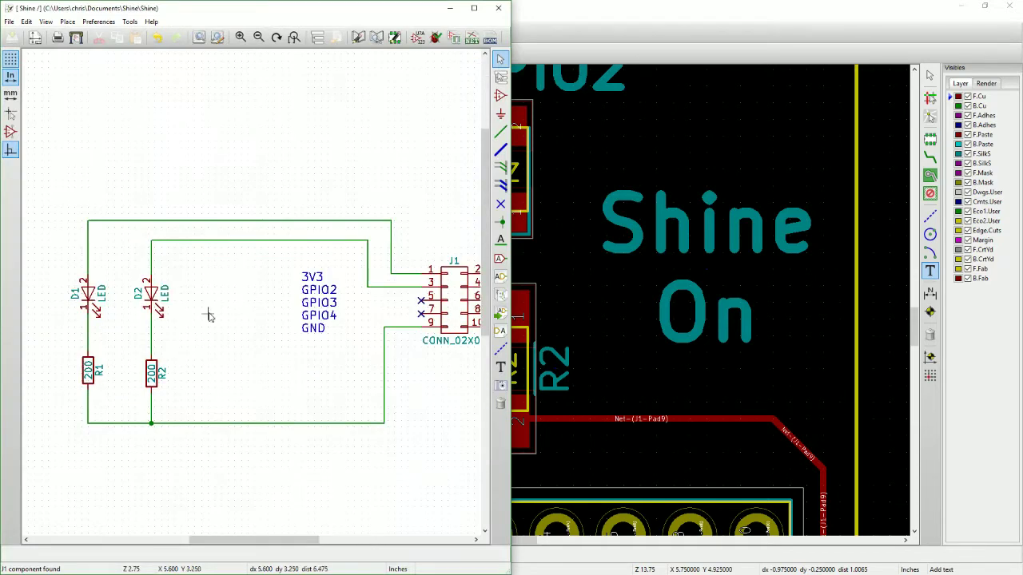
{"action": "left_click", "coordinate": [203, 330]}
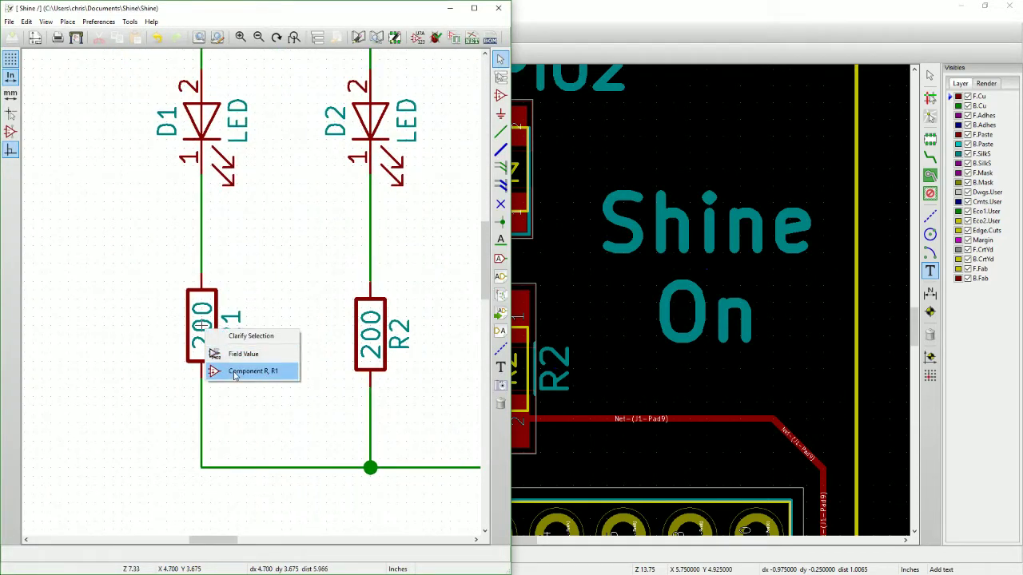
{"action": "left_click", "coordinate": [234, 372]}
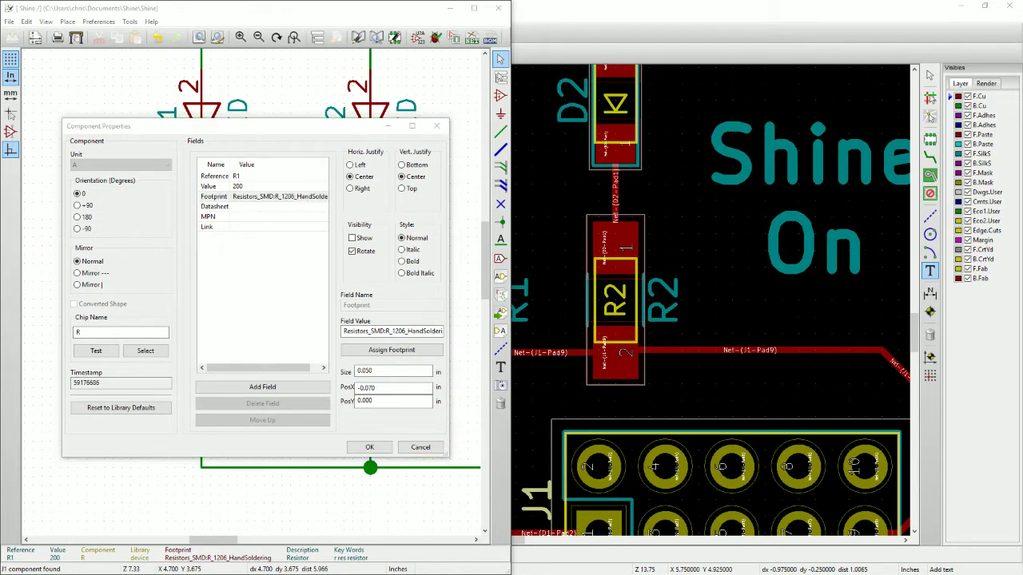
- Search the Digi-Key catalogue for resistor
{"action": "key", "text": "alt+Tab"}
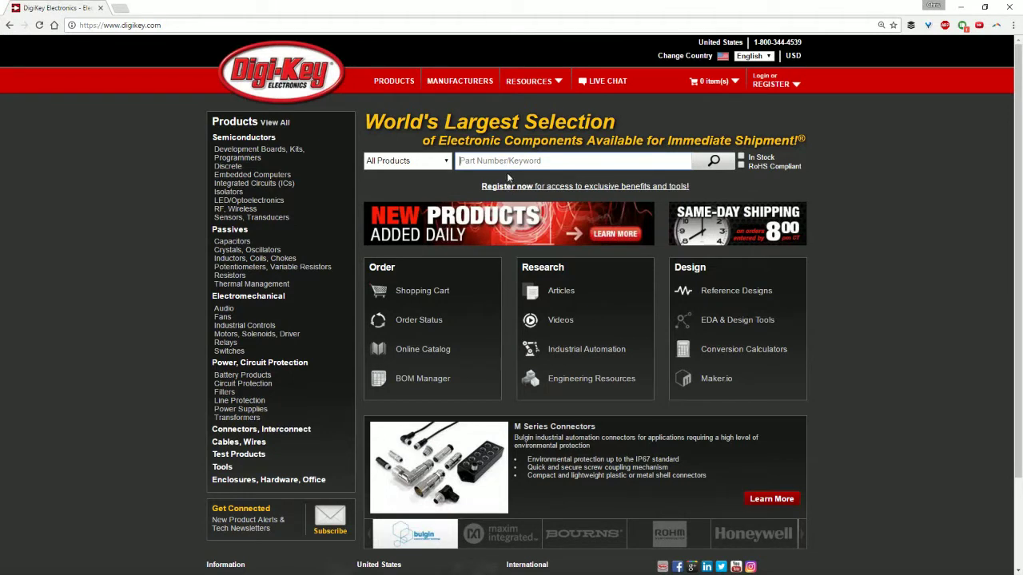
{"action": "type", "text": "resistor"}
{"action": "key", "text": "Return"}
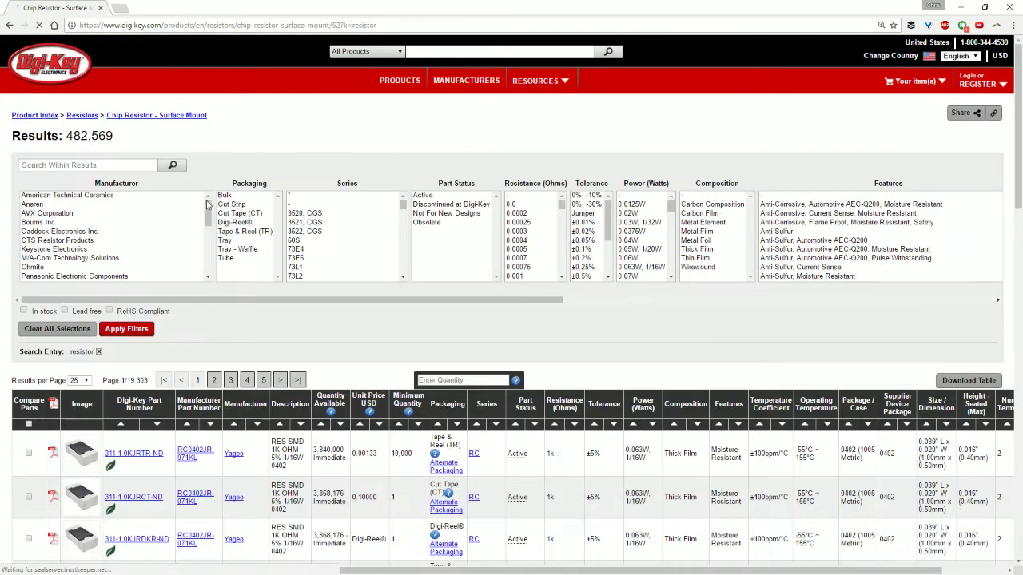
- Select 1206 (3216 Metric) as the Package / Case filter for chip resistors
{"action": "left_click_drag", "start_coordinate": [128, 300], "coordinate": [506, 314]}
{"action": "left_click_drag", "start_coordinate": [641, 207], "coordinate": [640, 238]}
{"action": "left_click_drag", "start_coordinate": [522, 261], "coordinate": [520, 271]}
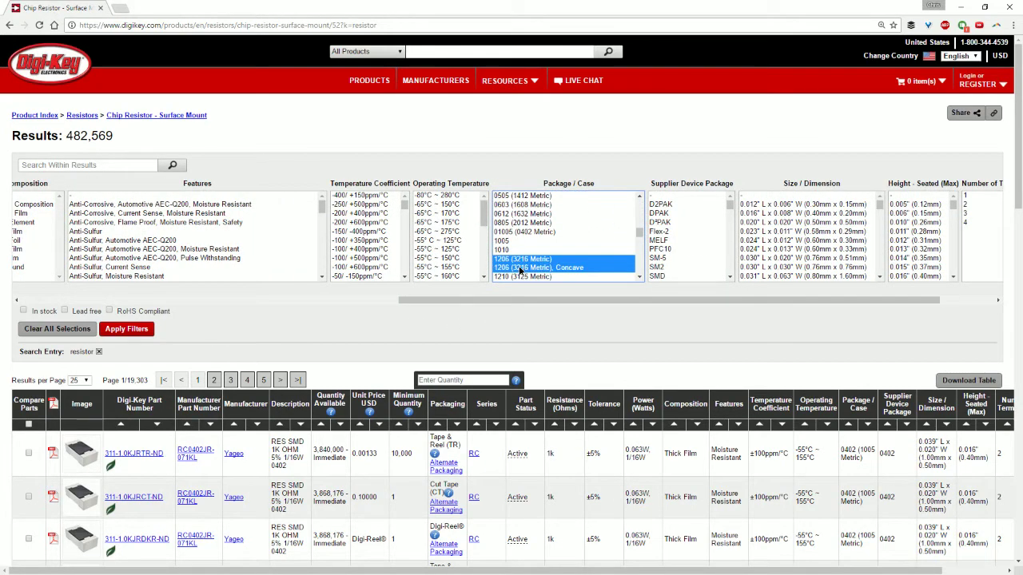
{"action": "left_click", "coordinate": [521, 260]}
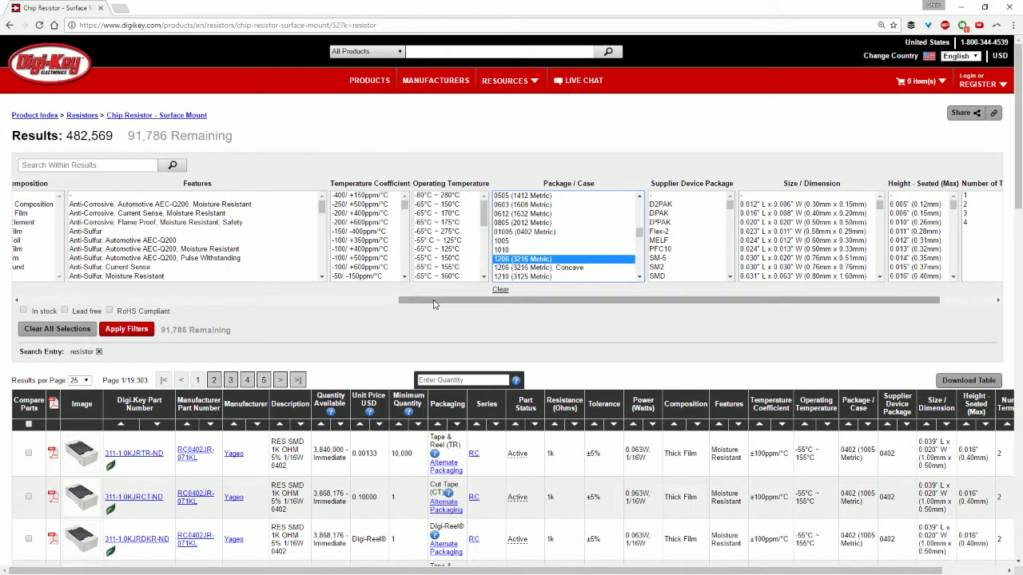
- Apply the 1206 package filter, leaving 91,786 chip resistors
{"action": "left_click", "coordinate": [127, 332]}
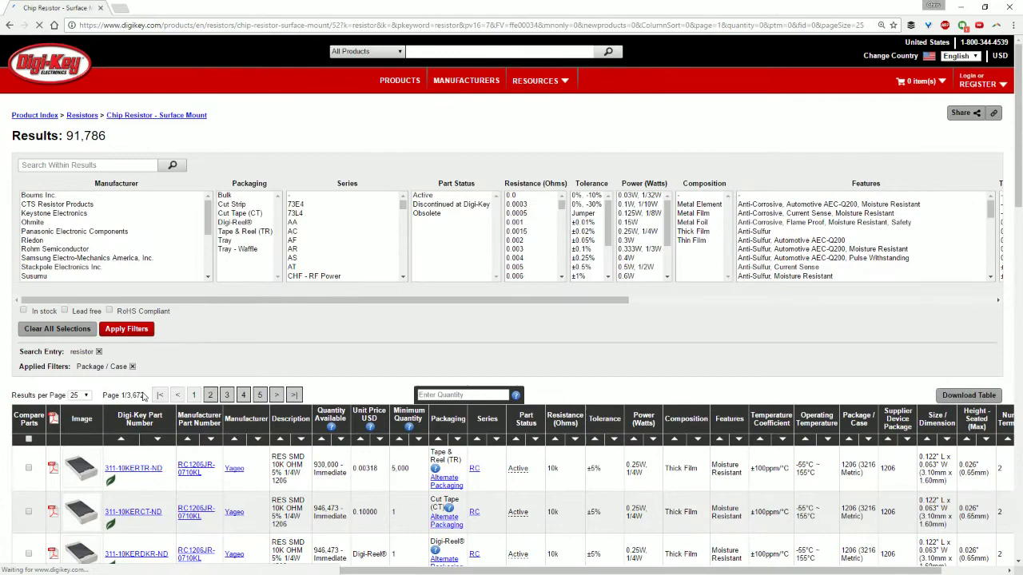
{"action": "scroll", "coordinate": [160, 345], "scroll_direction": "down", "scroll_amount": 2}
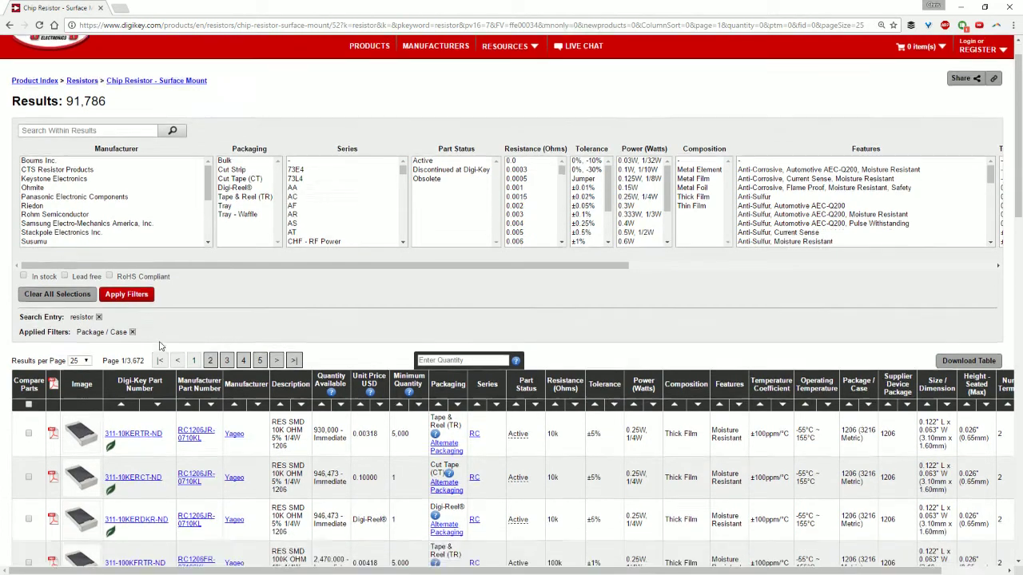
{"action": "scroll", "coordinate": [160, 345], "scroll_direction": "up", "scroll_amount": 1}
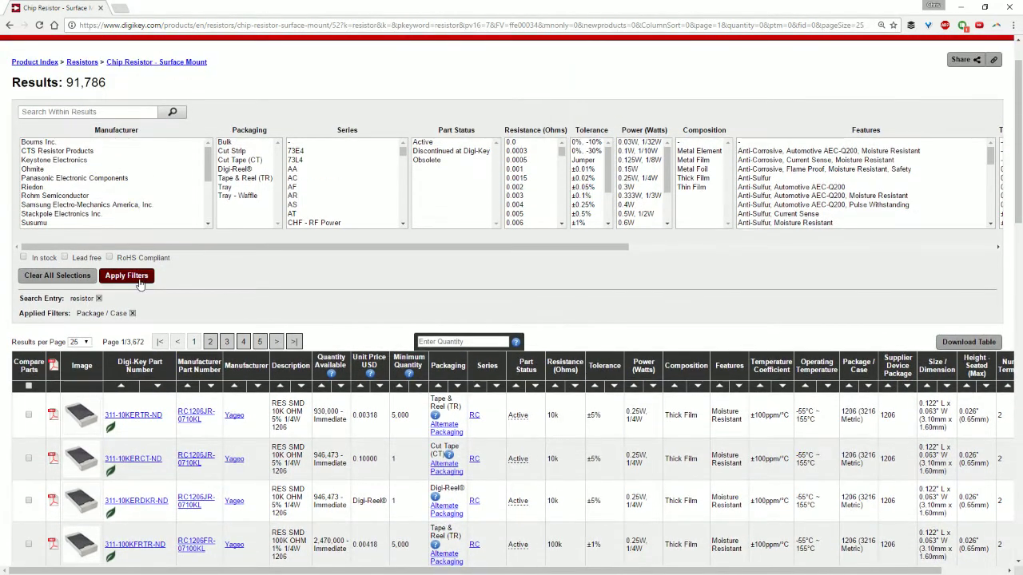
{"action": "left_click_drag", "start_coordinate": [118, 84], "coordinate": [83, 85]}
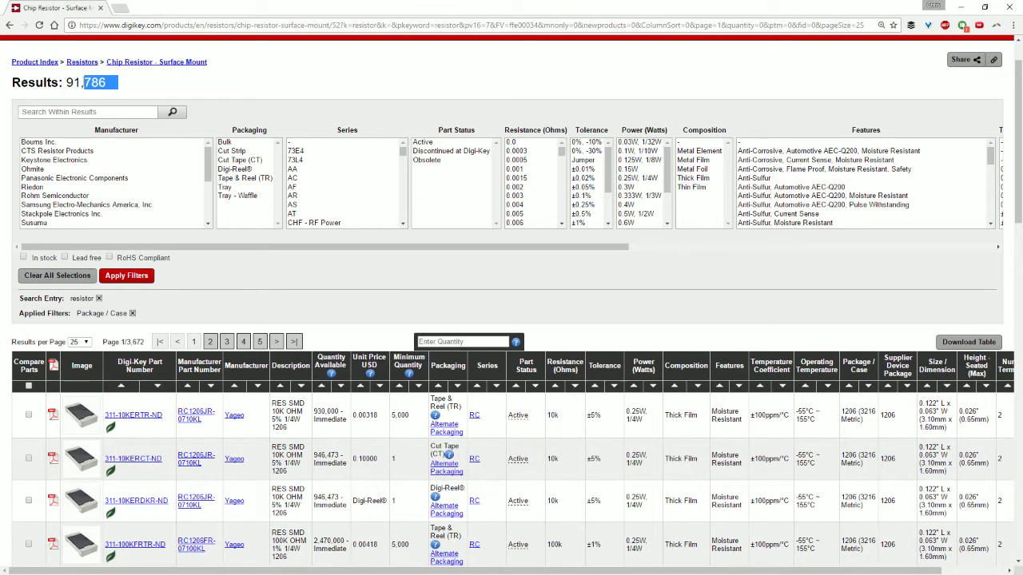
{"action": "left_click", "coordinate": [261, 272]}
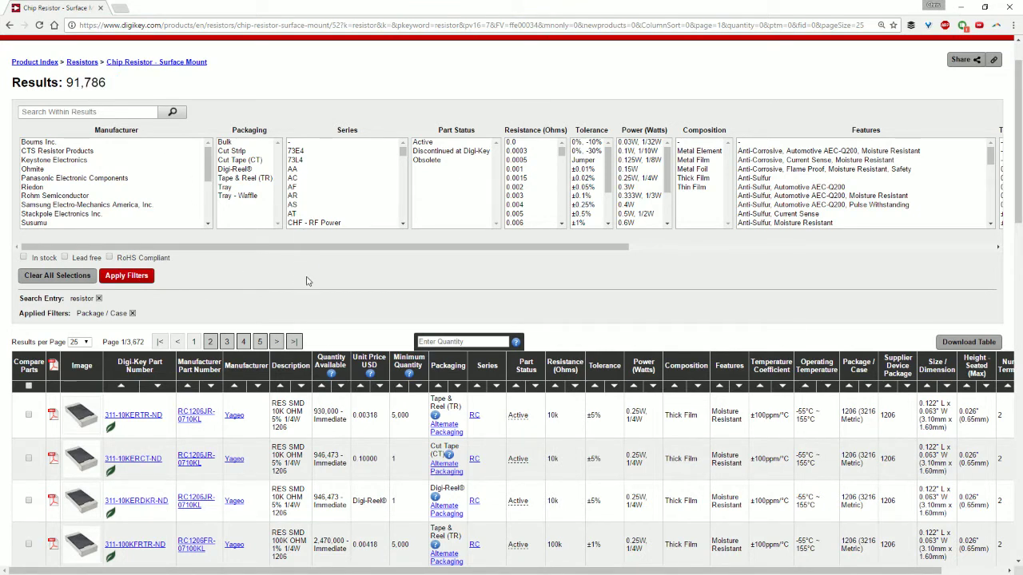
- Select 200 ohms as the resistance filter, leaving 324 matches
{"action": "left_click_drag", "start_coordinate": [562, 149], "coordinate": [564, 174]}
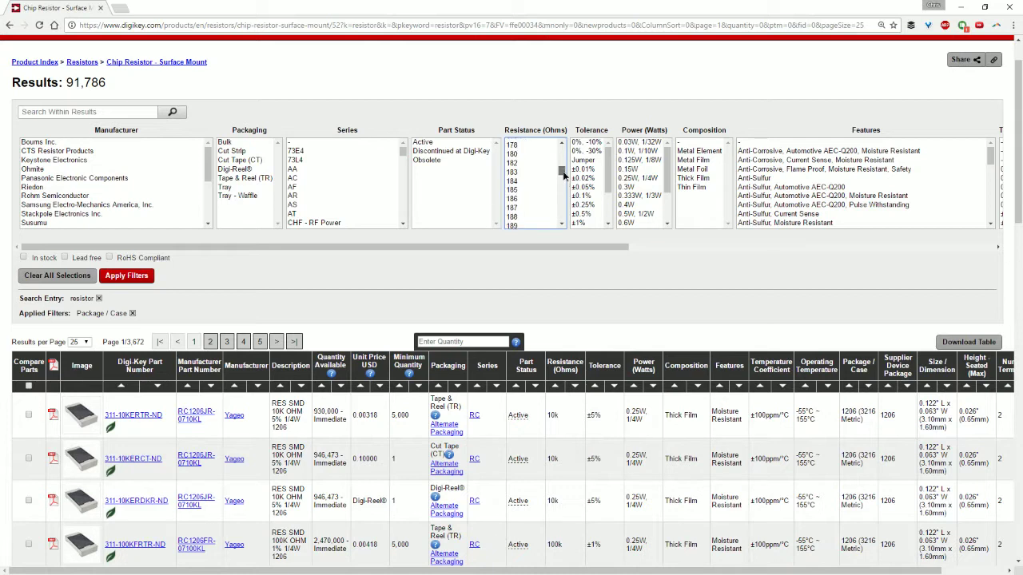
{"action": "scroll", "coordinate": [541, 196], "scroll_direction": "down", "scroll_amount": 3}
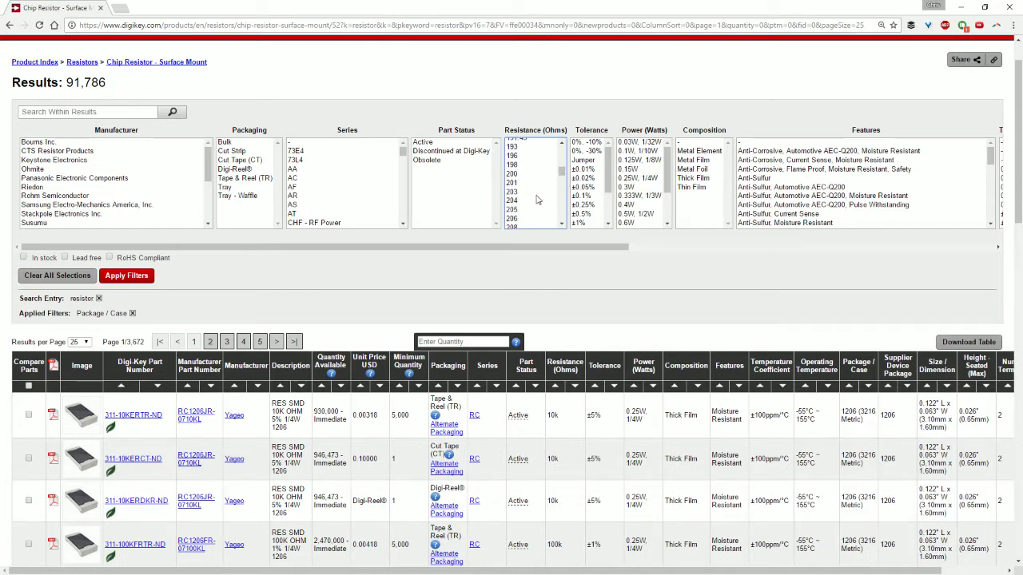
{"action": "left_click", "coordinate": [524, 176]}
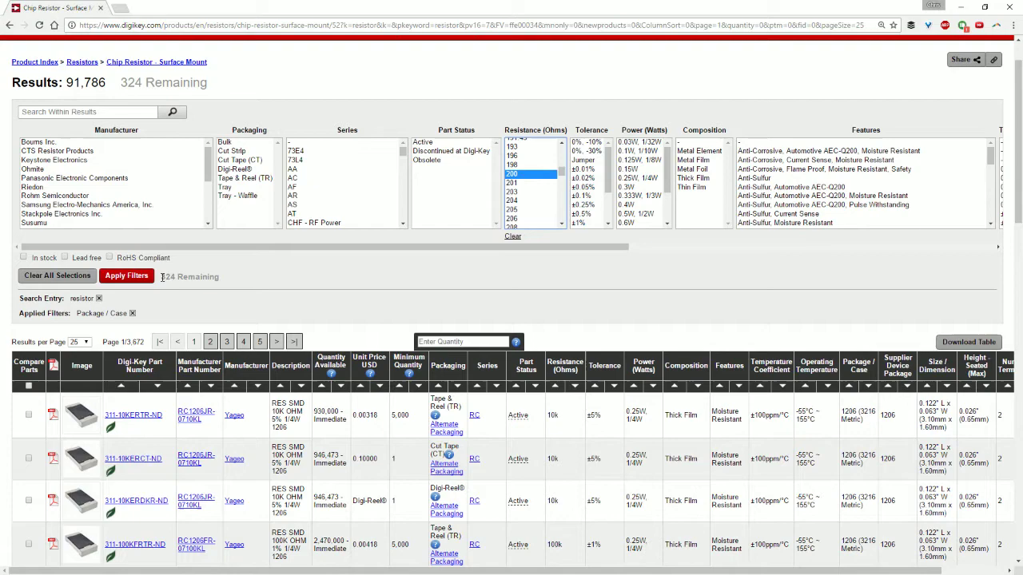
{"action": "left_click_drag", "start_coordinate": [163, 276], "coordinate": [215, 276]}
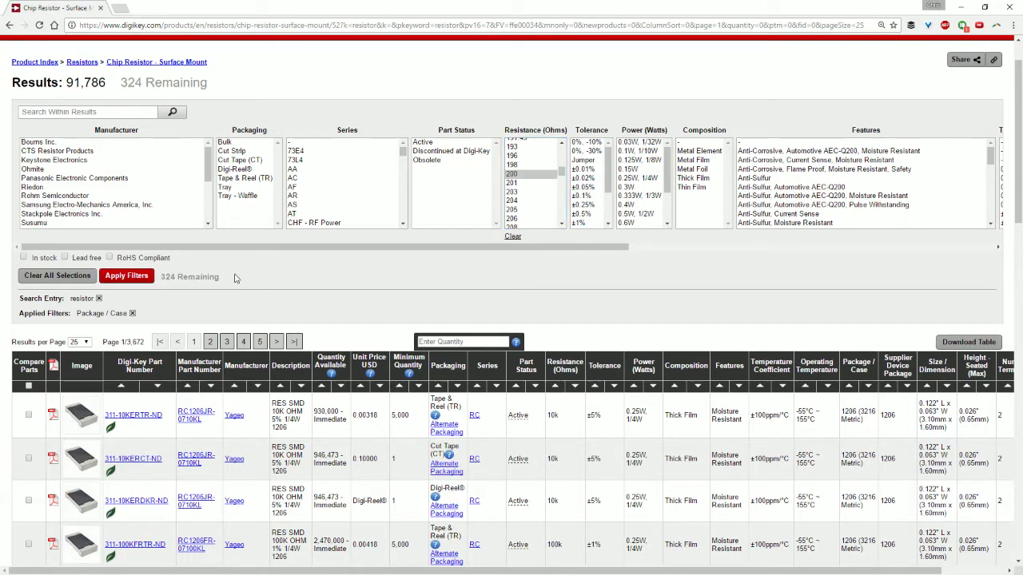
- Apply the 200-ohm filter and open part 311-200ERCT-ND in a new tab
{"action": "left_click", "coordinate": [143, 279]}
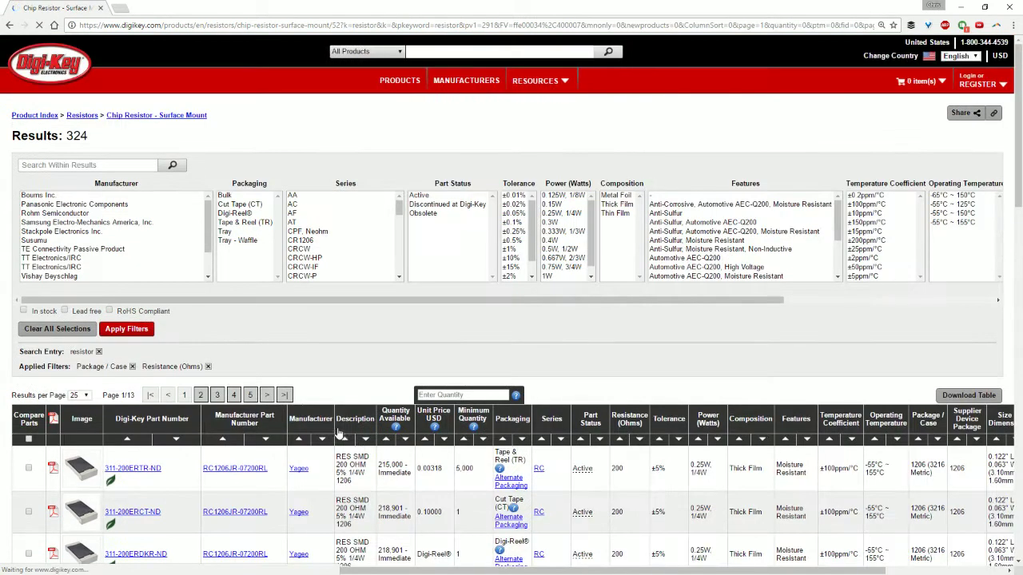
{"action": "scroll", "coordinate": [339, 434], "scroll_direction": "down", "scroll_amount": 3}
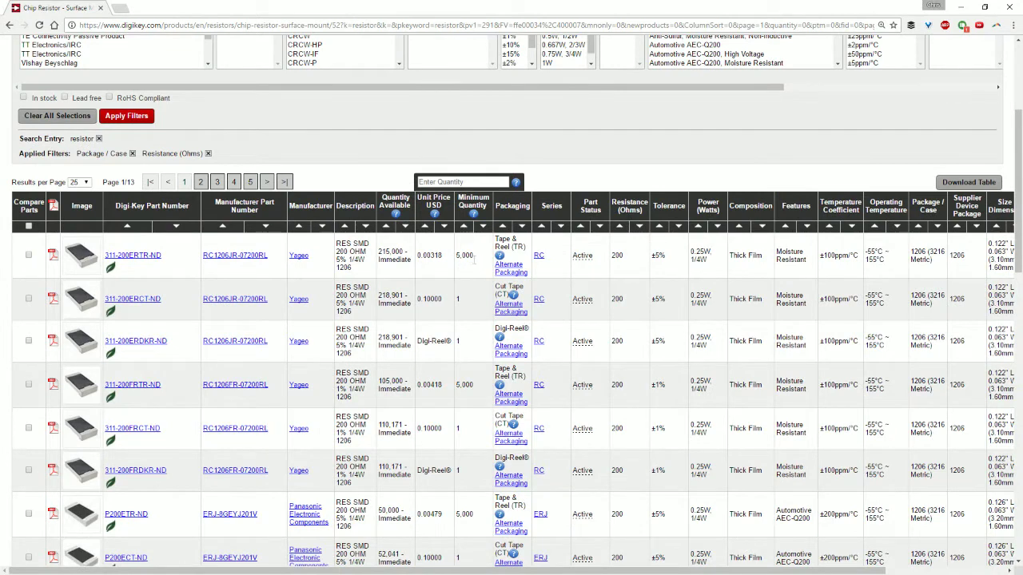
{"action": "double_click", "coordinate": [458, 299]}
{"action": "middle_click", "coordinate": [145, 299]}
{"action": "key", "text": "ctrl+Tab"}
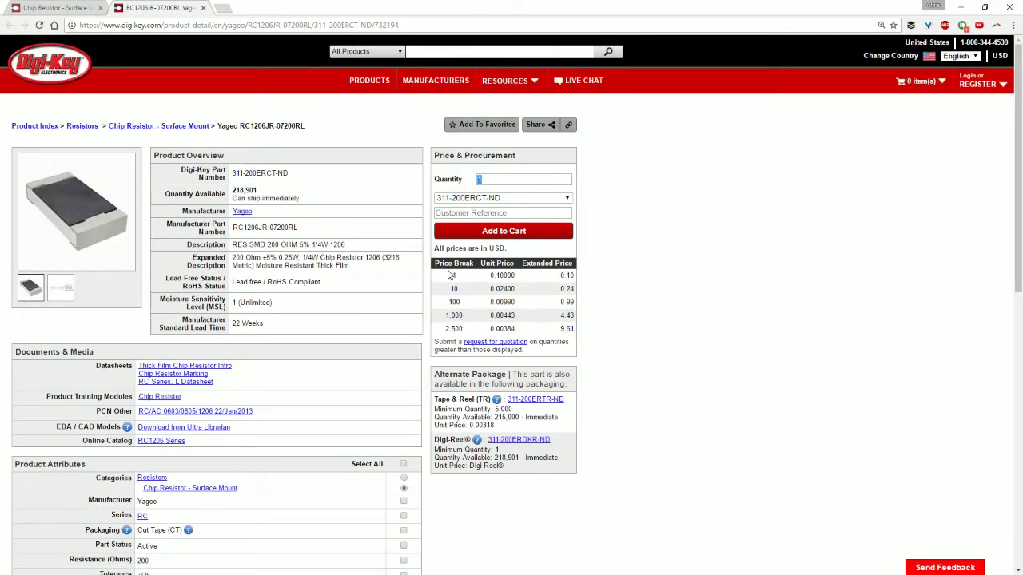
- Review the price breaks and add 100 of the resistor to the cart
{"action": "left_click_drag", "start_coordinate": [452, 276], "coordinate": [559, 467]}
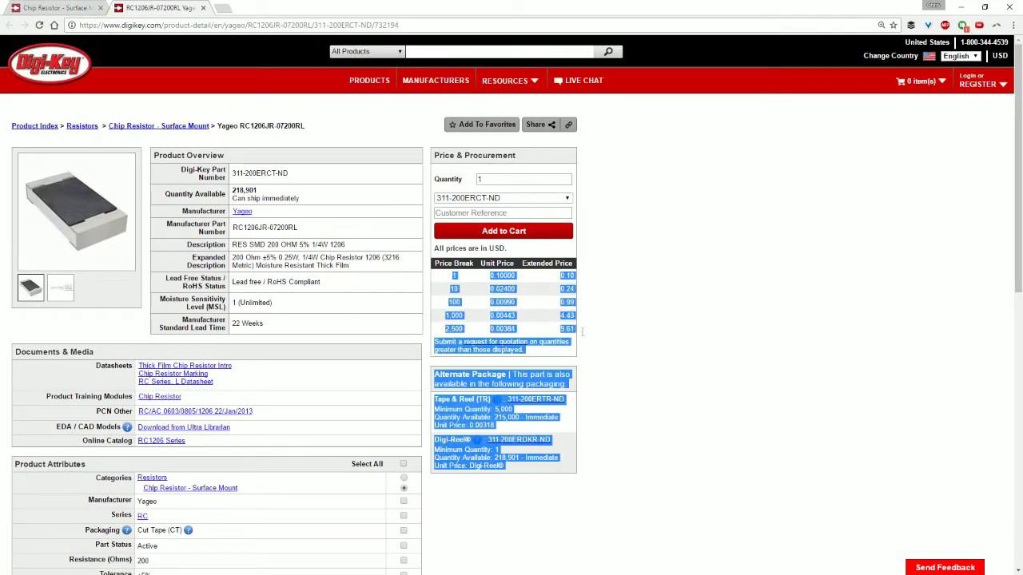
{"action": "left_click", "coordinate": [454, 302]}
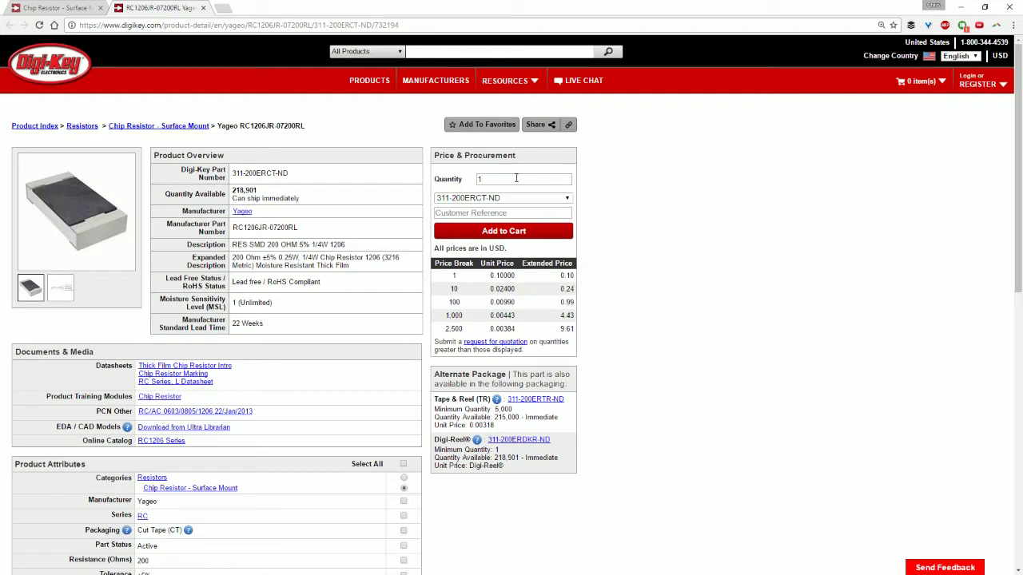
{"action": "left_click", "coordinate": [537, 177]}
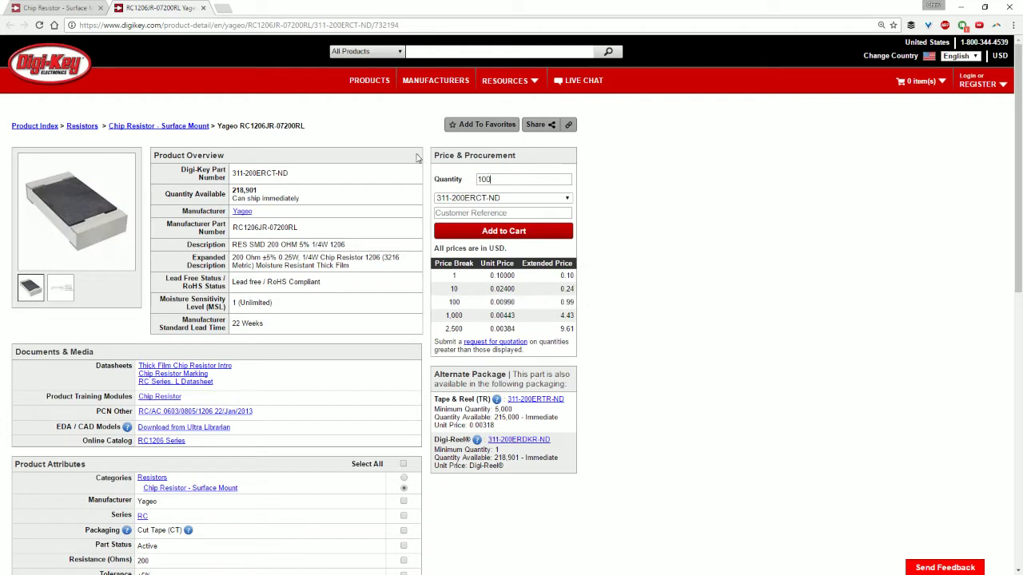
{"action": "left_click", "coordinate": [510, 232]}
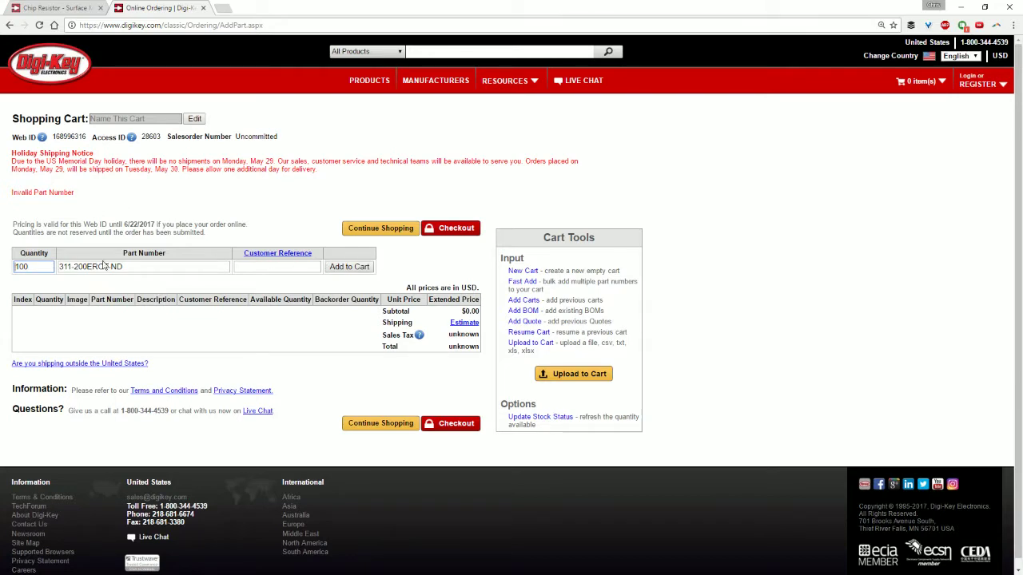
- Confirm 100 of 311-200ERCT-ND in the cart, then search the catalogue for LED
{"action": "left_click", "coordinate": [351, 267]}
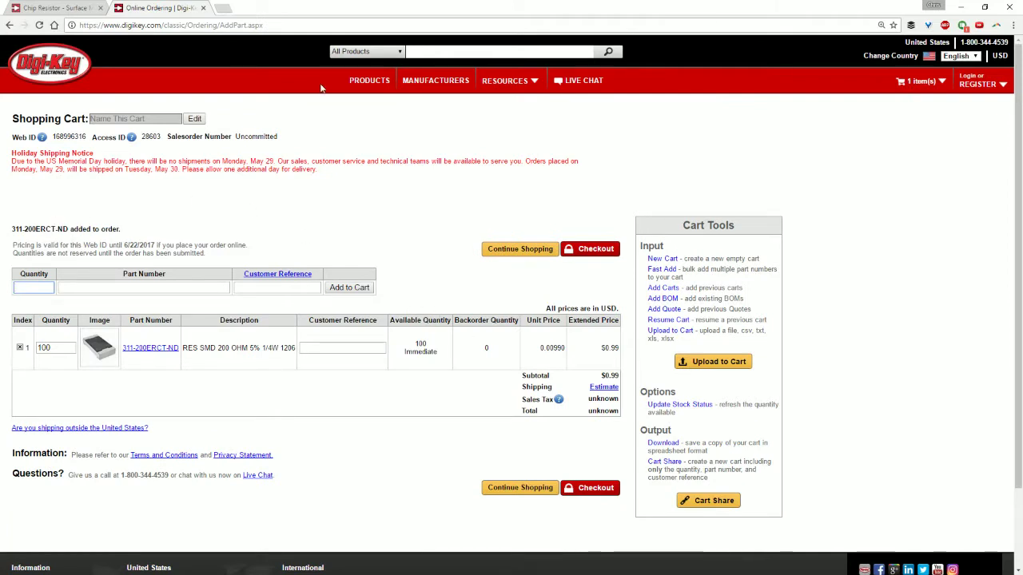
{"action": "left_click", "coordinate": [432, 51]}
{"action": "type", "text": "LED"}
{"action": "key", "text": "Return"}
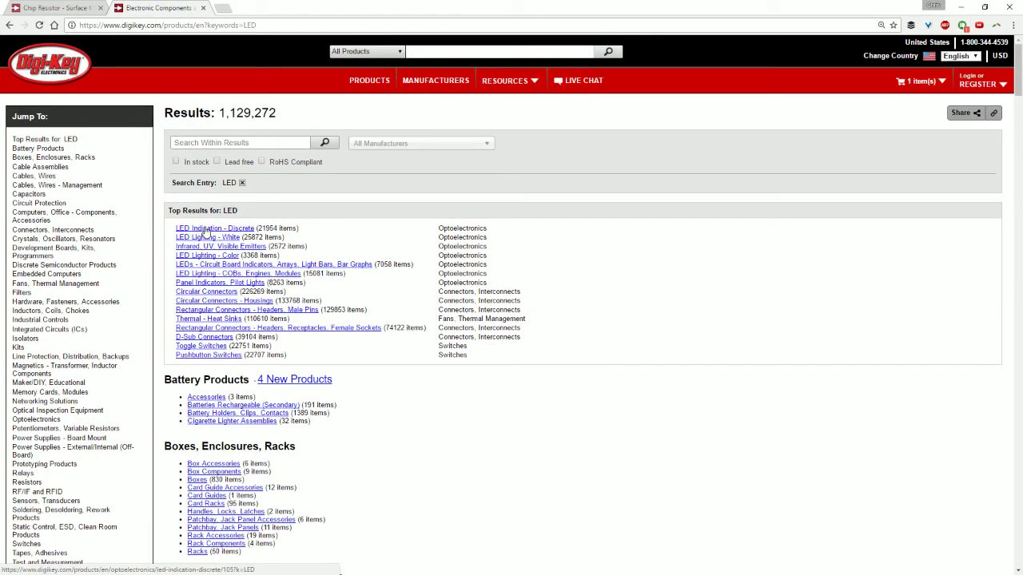
- Open LED Indication – Discrete and select the 1206 and 1206 (3216 Metric) package filters
{"action": "left_click", "coordinate": [206, 231]}
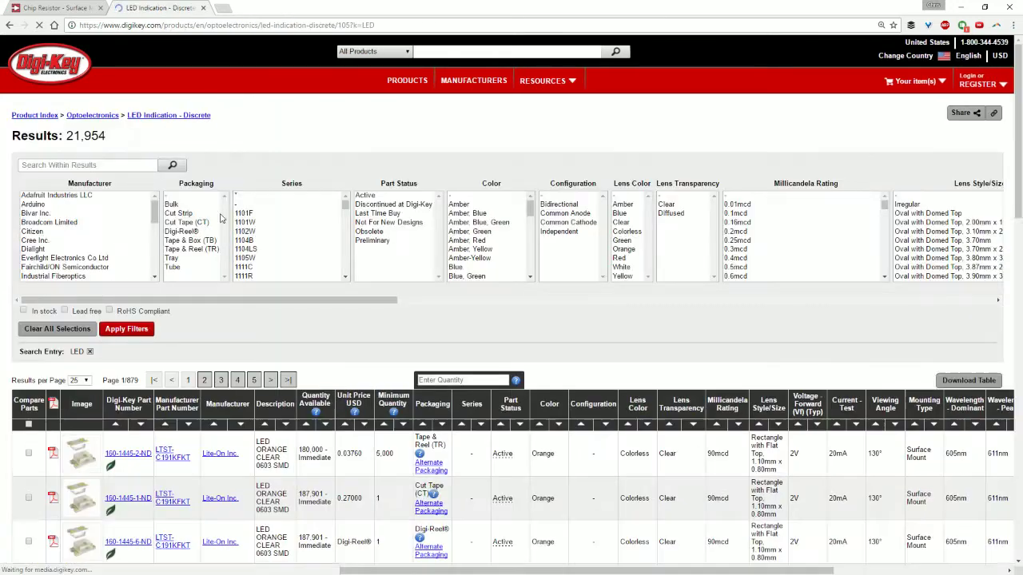
{"action": "left_click_drag", "start_coordinate": [274, 299], "coordinate": [737, 296]}
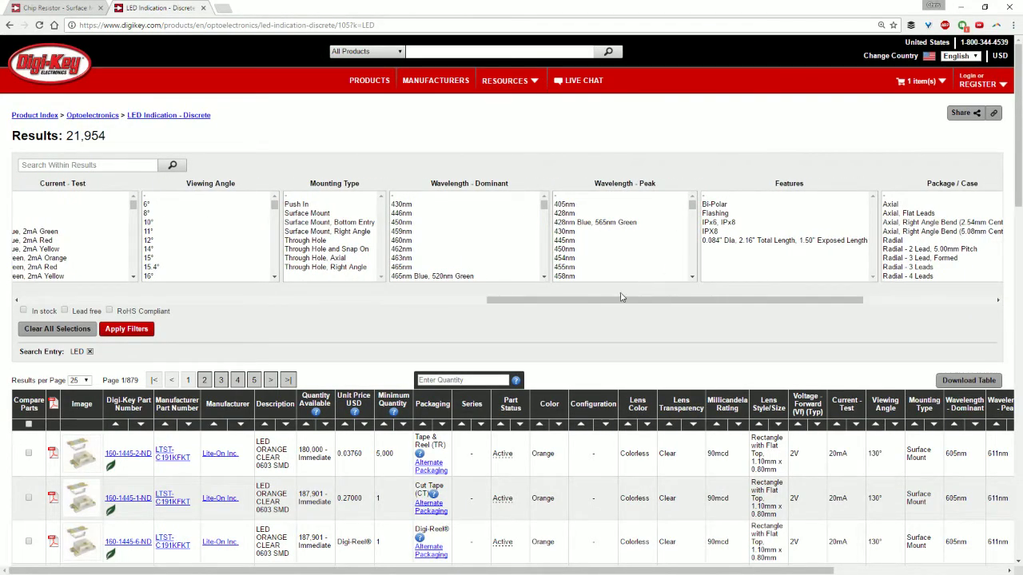
{"action": "left_click_drag", "start_coordinate": [680, 298], "coordinate": [729, 301]}
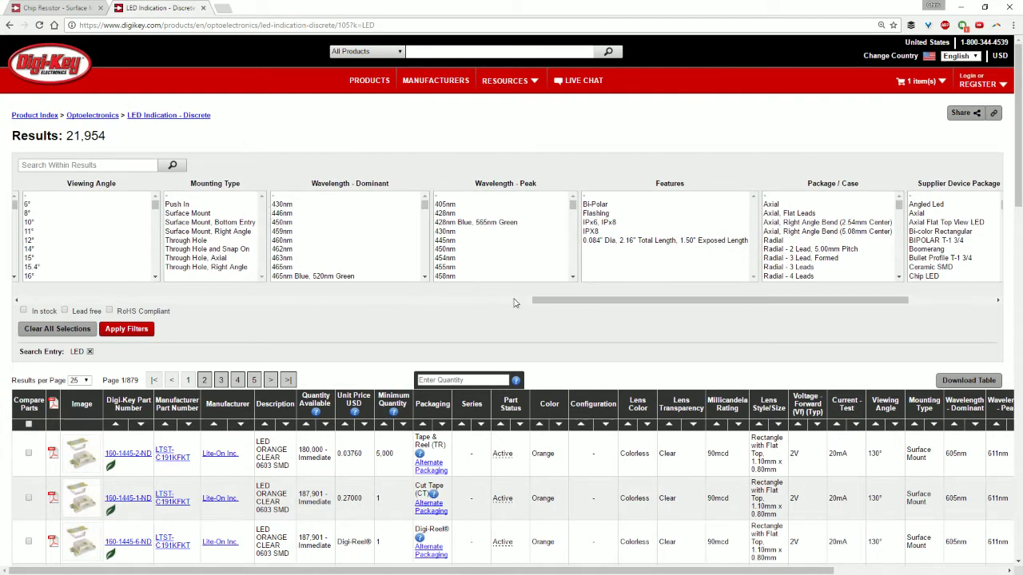
{"action": "left_click_drag", "start_coordinate": [609, 299], "coordinate": [692, 300]}
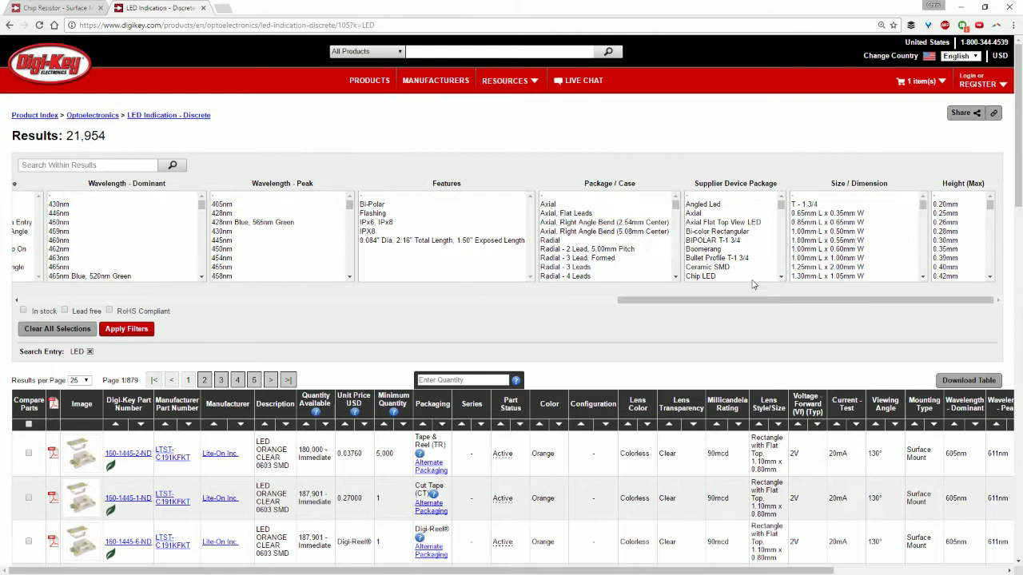
{"action": "left_click_drag", "start_coordinate": [781, 206], "coordinate": [741, 255]}
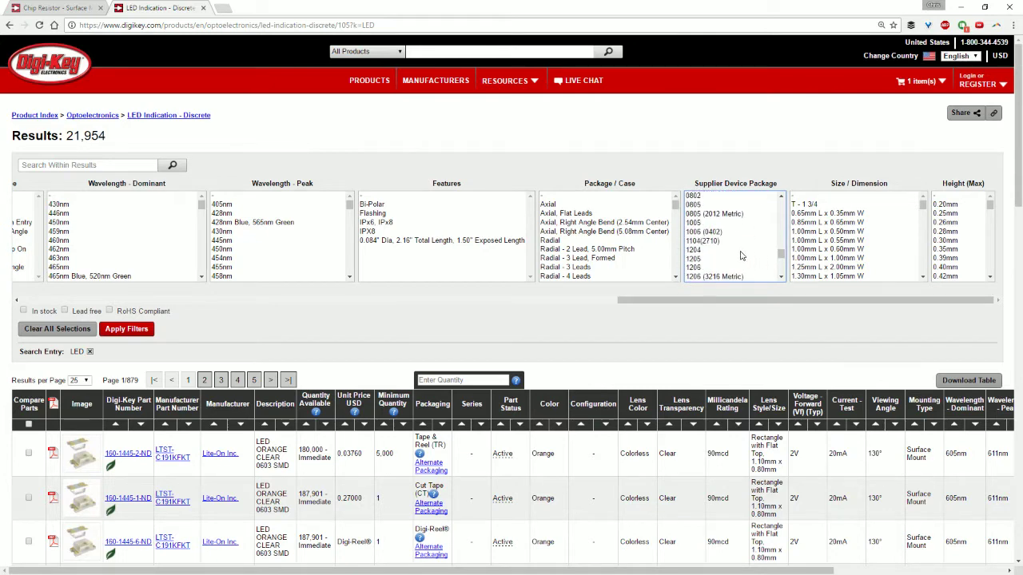
{"action": "left_click", "coordinate": [725, 266]}
{"action": "scroll", "coordinate": [723, 248], "scroll_direction": "down", "scroll_amount": 2}
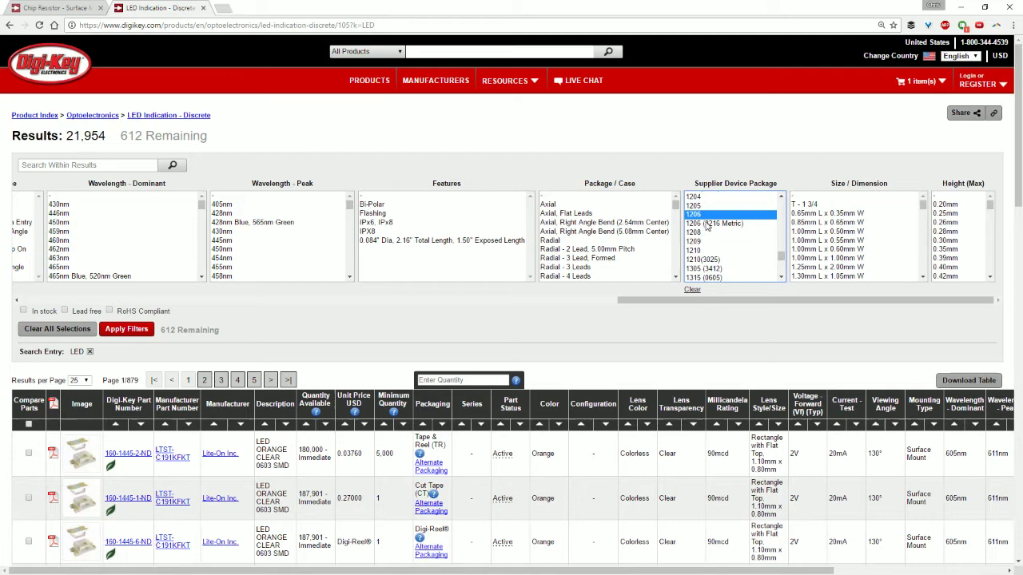
{"action": "left_click", "coordinate": [707, 226], "text": "ctrl"}
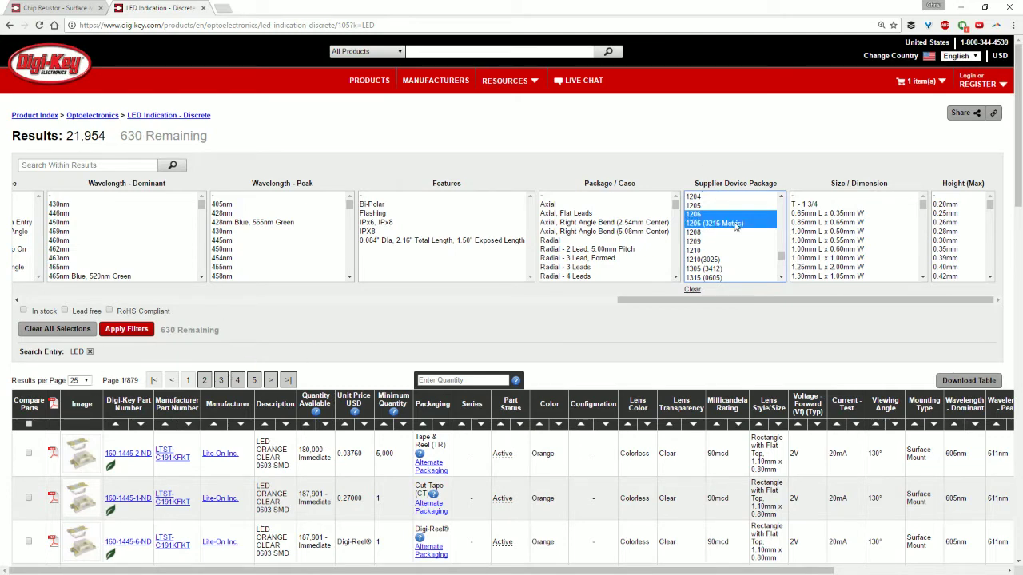
- Apply the 1206 package filters and show only LEDs purchasable in quantity 1
{"action": "left_click", "coordinate": [124, 332]}
{"action": "scroll", "coordinate": [290, 349], "scroll_direction": "down", "scroll_amount": 2}
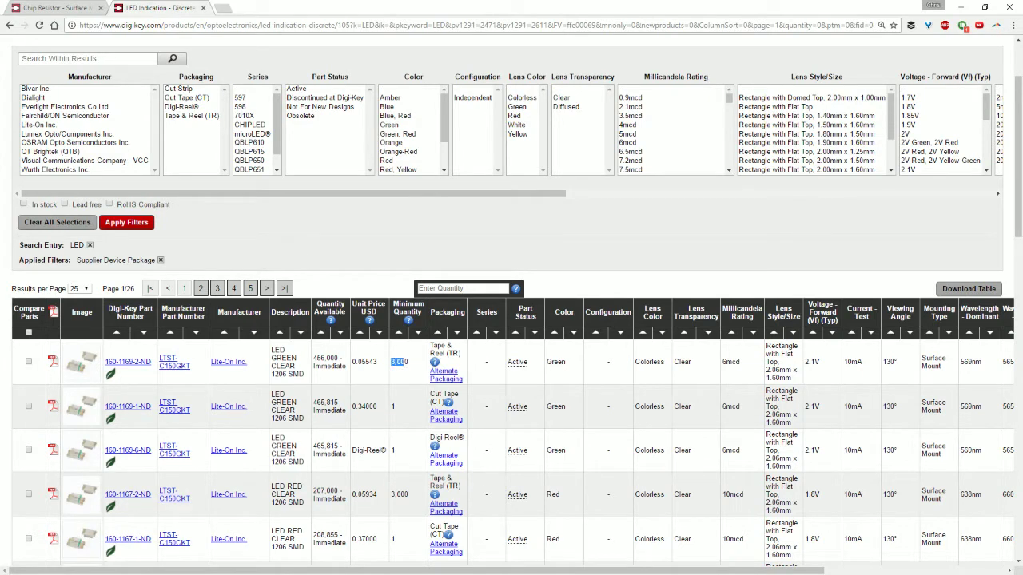
{"action": "left_click", "coordinate": [334, 345]}
{"action": "left_click", "coordinate": [434, 289]}
{"action": "type", "text": "1"}
{"action": "key", "text": "Return"}
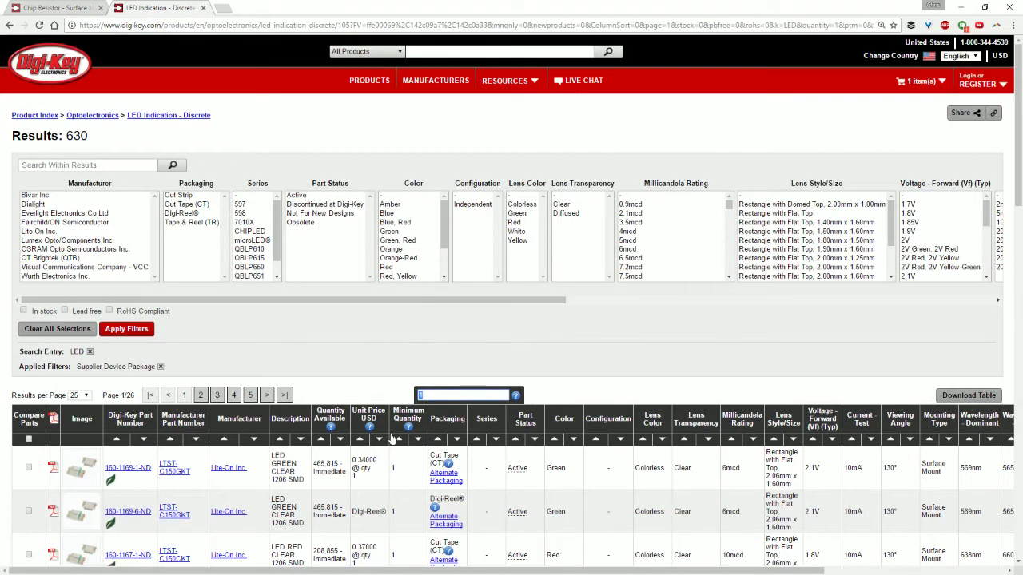
- Open the product page for green LED 160-1169-1-ND
{"action": "scroll", "coordinate": [191, 352], "scroll_direction": "down", "scroll_amount": 2}
{"action": "scroll", "coordinate": [190, 352], "scroll_direction": "down", "scroll_amount": 1}
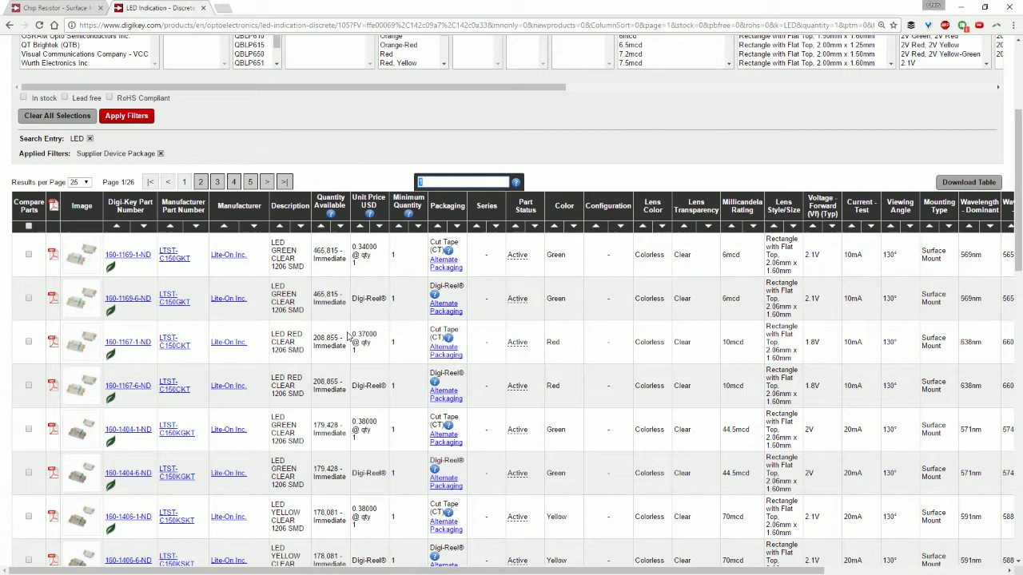
{"action": "left_click", "coordinate": [125, 257]}
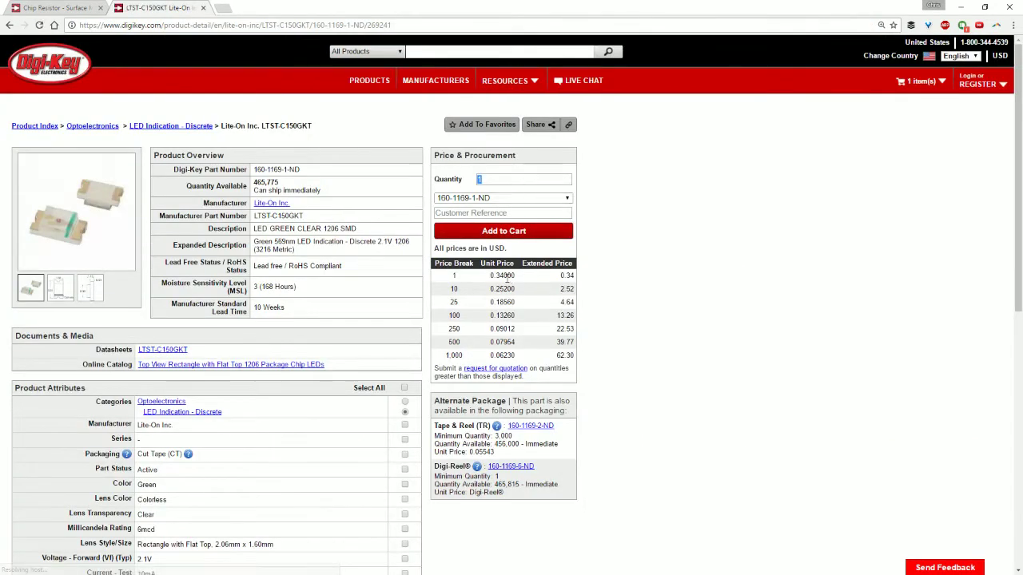
- Review the LTST-C150GKT price breaks and enter an order quantity of 25
{"action": "left_click", "coordinate": [454, 276]}
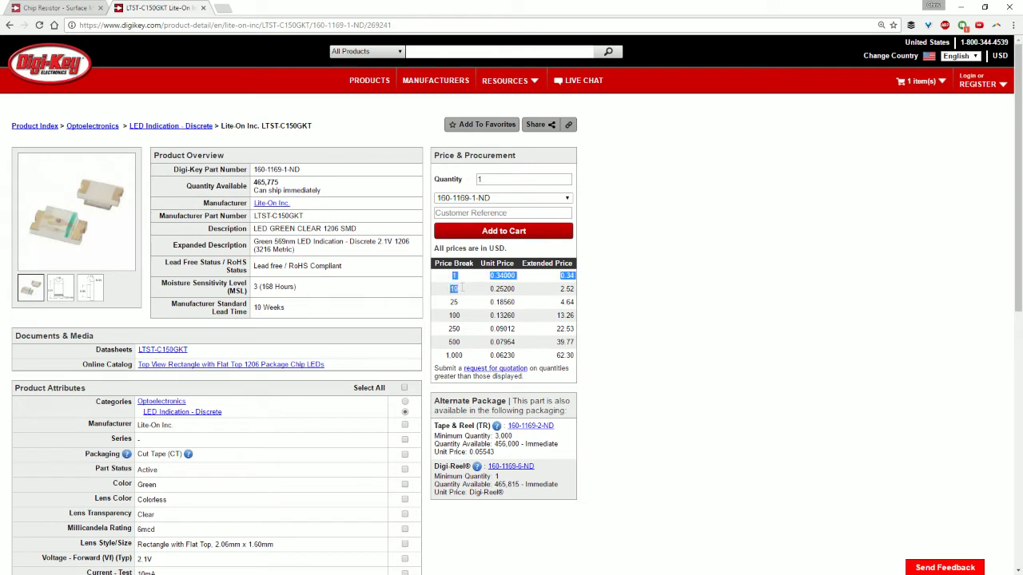
{"action": "left_click", "coordinate": [554, 316]}
{"action": "left_click_drag", "start_coordinate": [524, 180], "coordinate": [459, 183]}
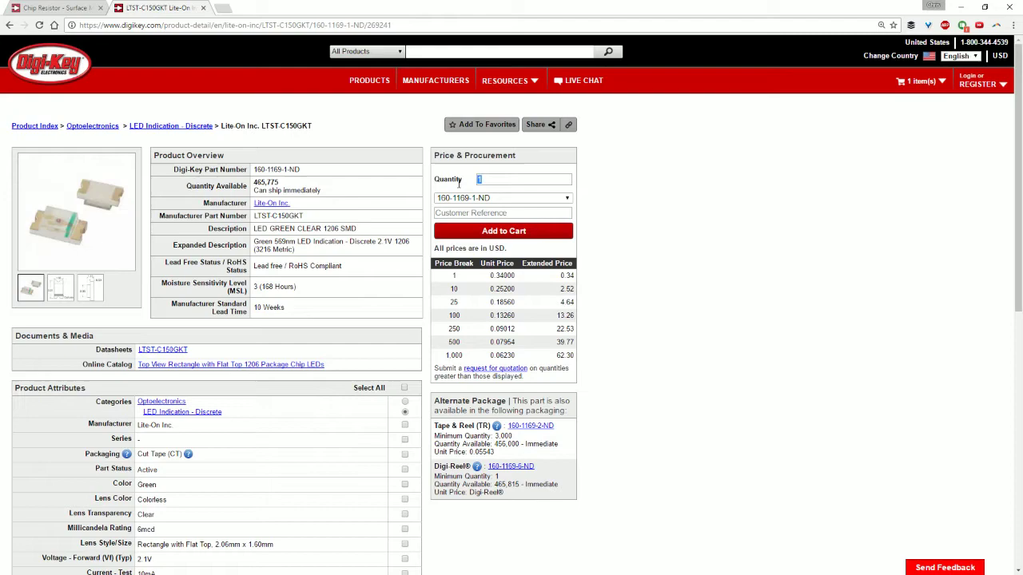
{"action": "type", "text": "25"}
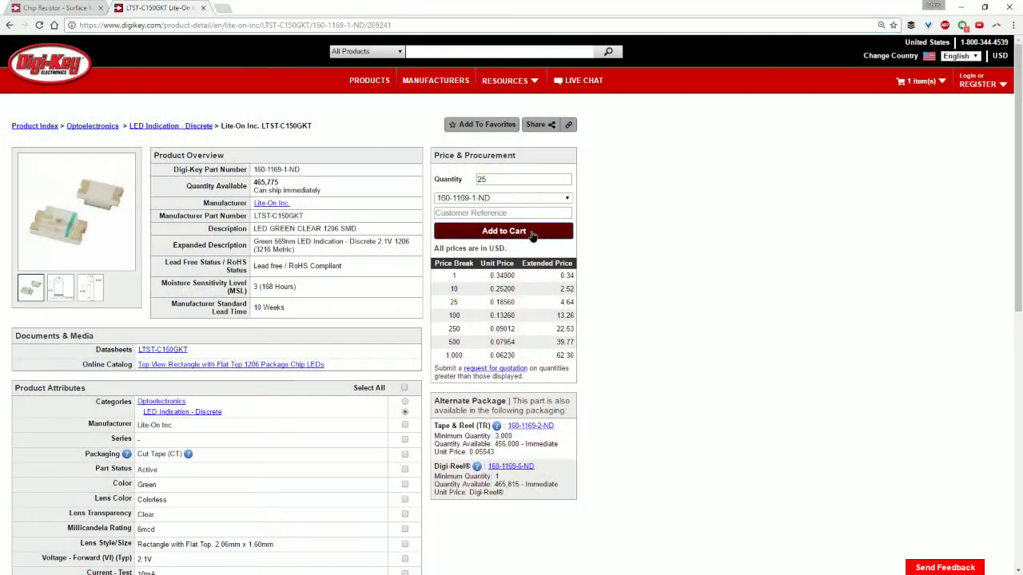
- Add the 25 green LEDs to the cart, then search the catalogue for header
{"action": "left_click", "coordinate": [532, 232]}
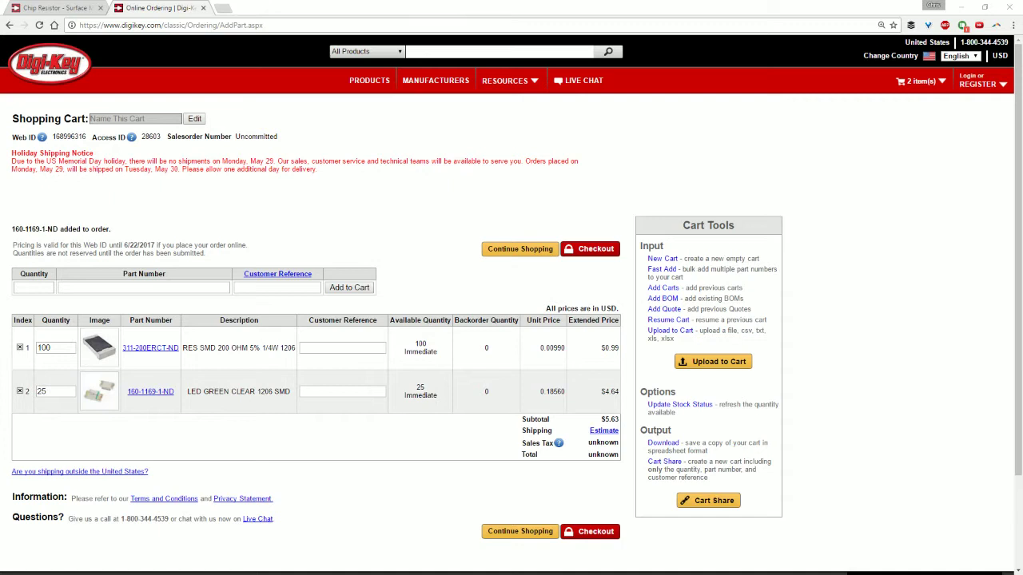
{"action": "left_click", "coordinate": [429, 53]}
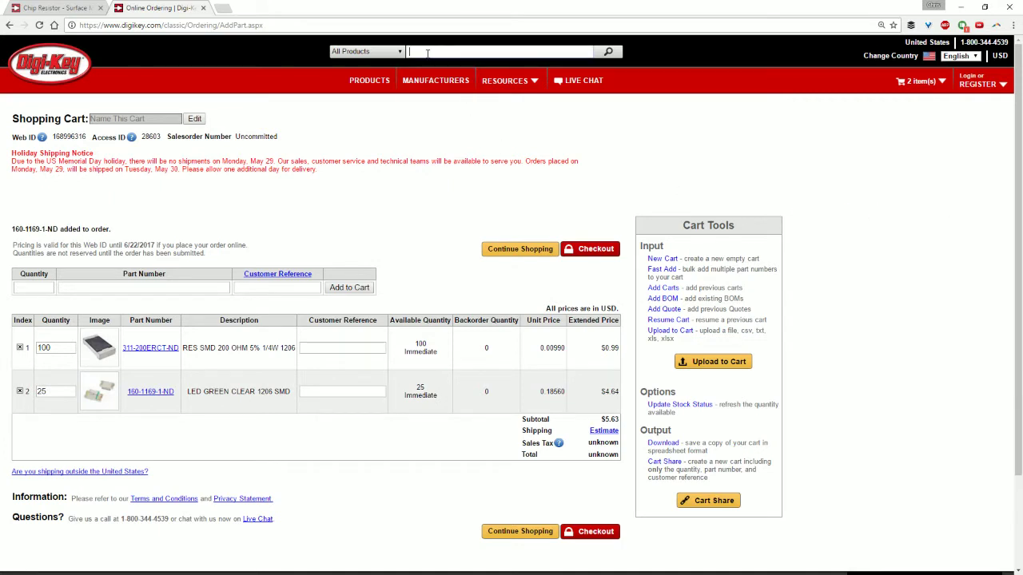
{"action": "type", "text": "header"}
{"action": "key", "text": "Return"}
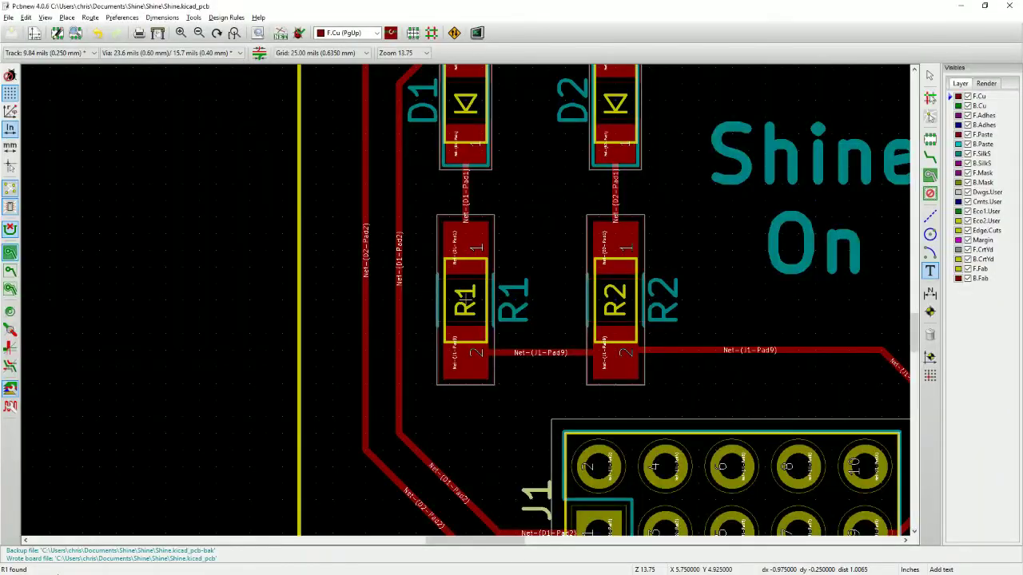
- Check connector J1 on the board, then open the male-pin headers category in a new tab
{"action": "scroll", "coordinate": [364, 296], "scroll_direction": "down", "scroll_amount": 2}
{"action": "scroll", "coordinate": [364, 296], "scroll_direction": "up", "scroll_amount": 3}
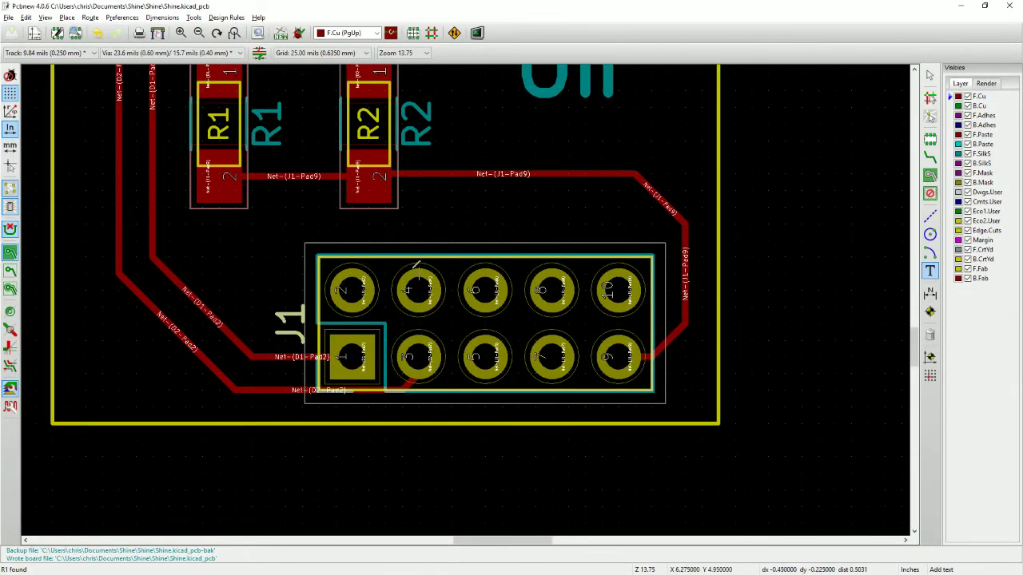
{"action": "scroll", "coordinate": [415, 264], "scroll_direction": "down", "scroll_amount": 2}
{"action": "key", "text": "alt+Tab"}
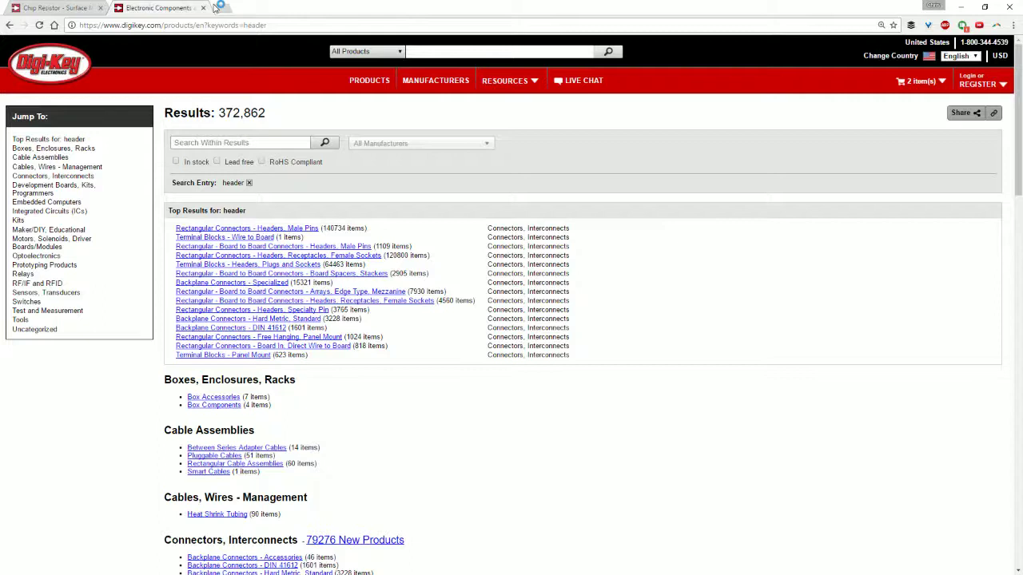
{"action": "middle_click", "coordinate": [288, 228]}
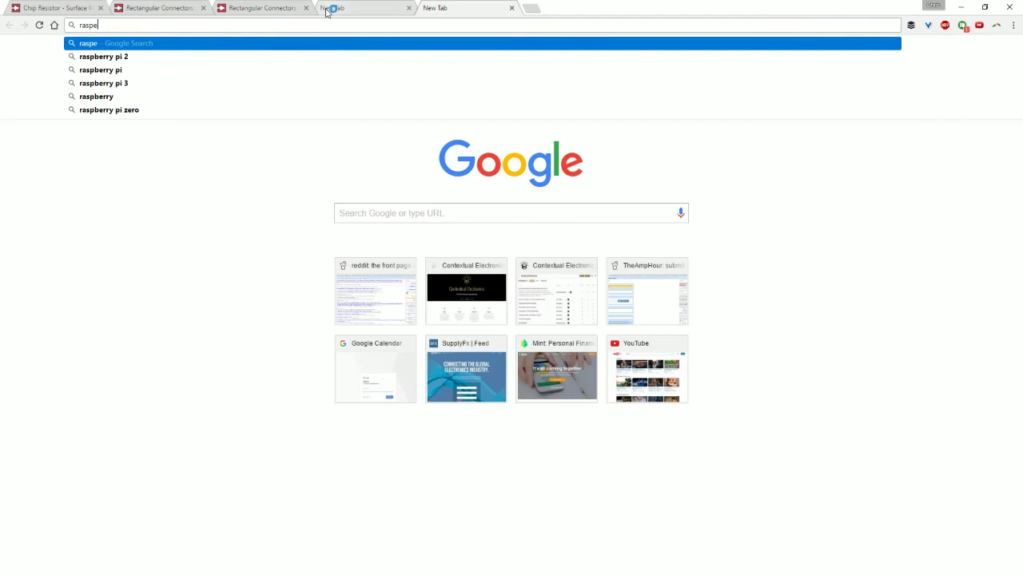
- Search Google Images for 'raspberry pi image'
{"action": "type", "text": "y pi image"}
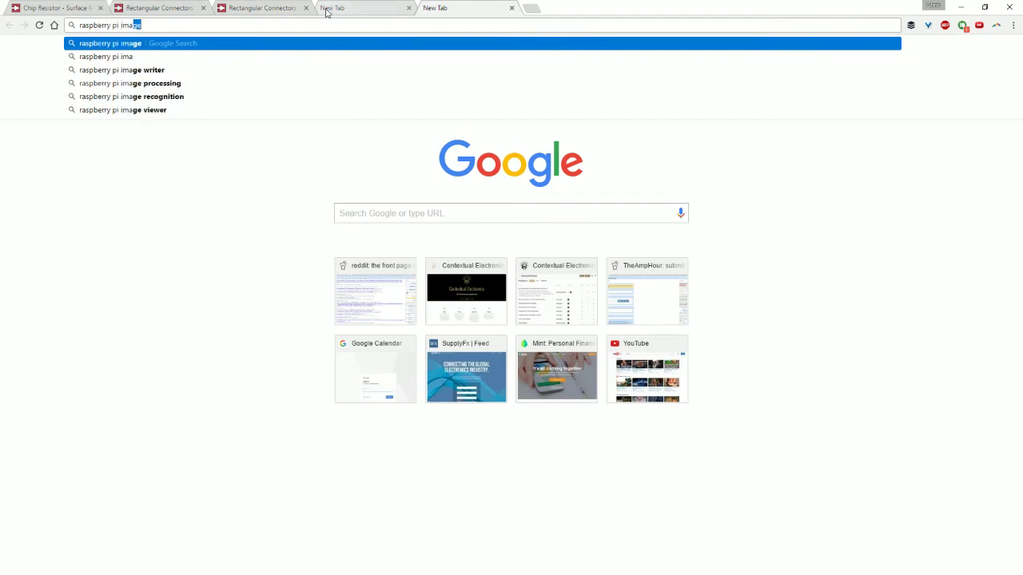
{"action": "key", "text": "Return"}
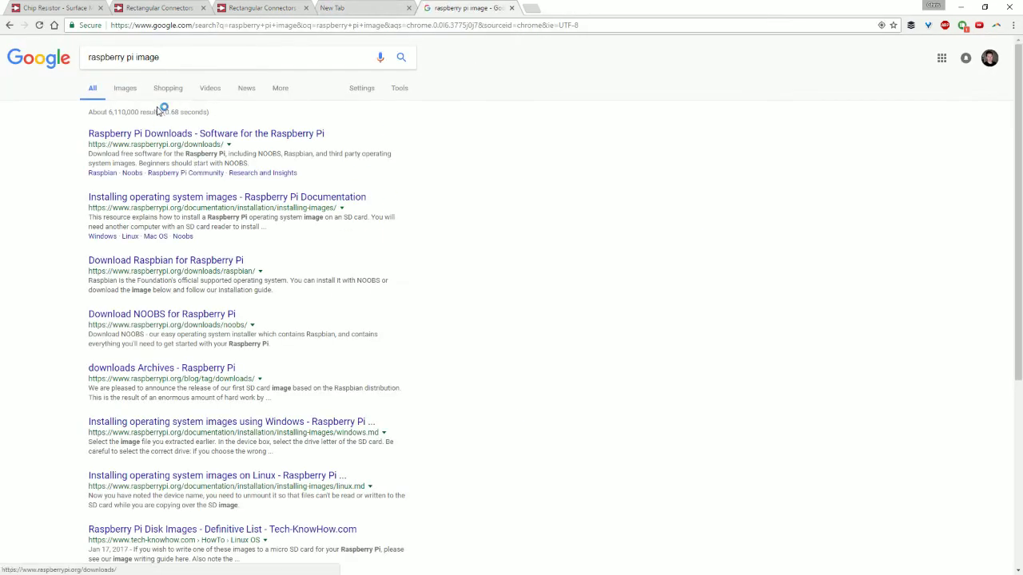
{"action": "left_click", "coordinate": [128, 88]}
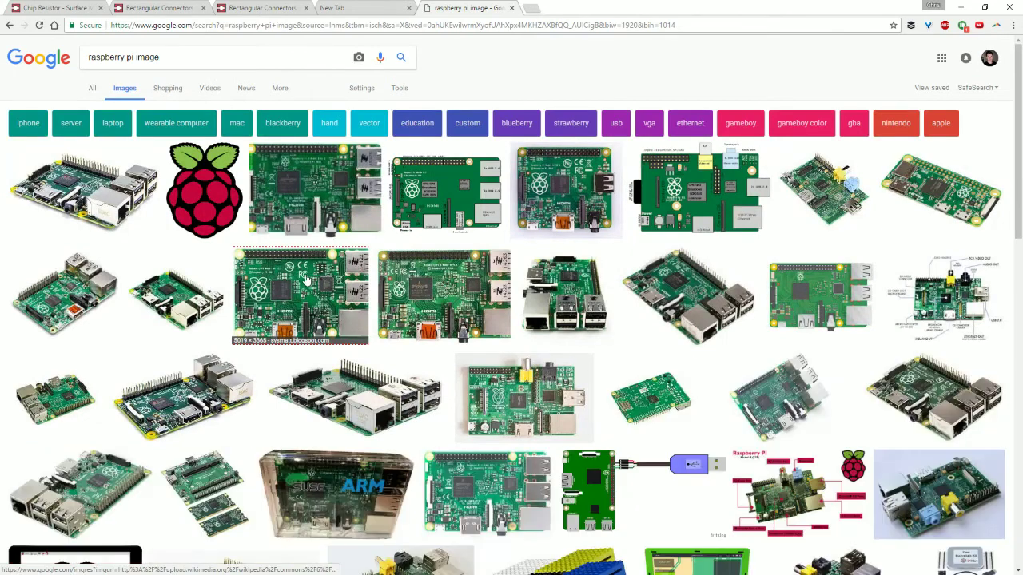
- Preview two Raspberry Pi board photos, then return to the Digi-Key connector results
{"action": "left_click", "coordinate": [301, 271]}
{"action": "scroll", "coordinate": [307, 98], "scroll_direction": "up", "scroll_amount": 3}
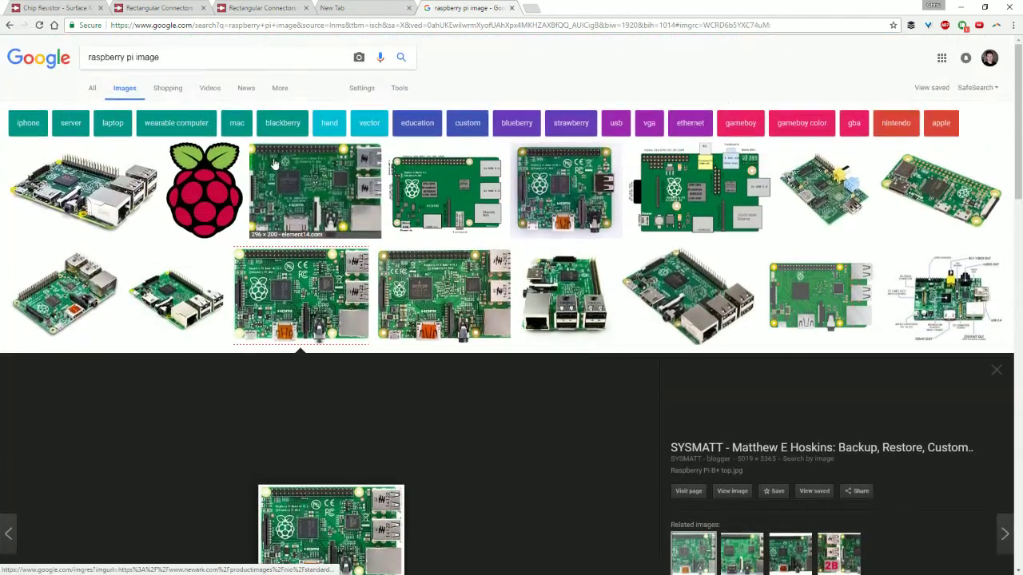
{"action": "left_click", "coordinate": [683, 297]}
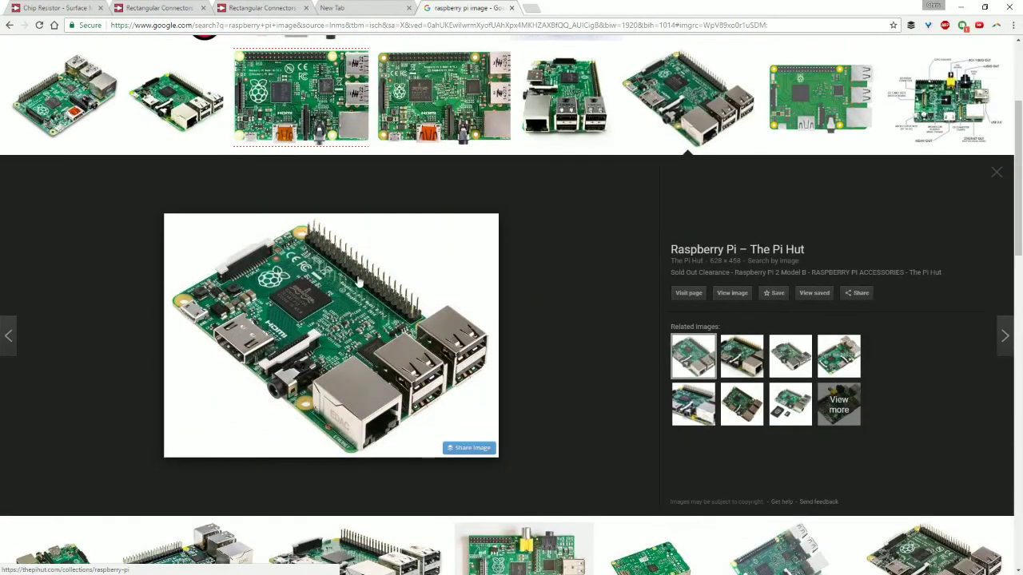
{"action": "scroll", "coordinate": [346, 258], "scroll_direction": "up", "scroll_amount": 1}
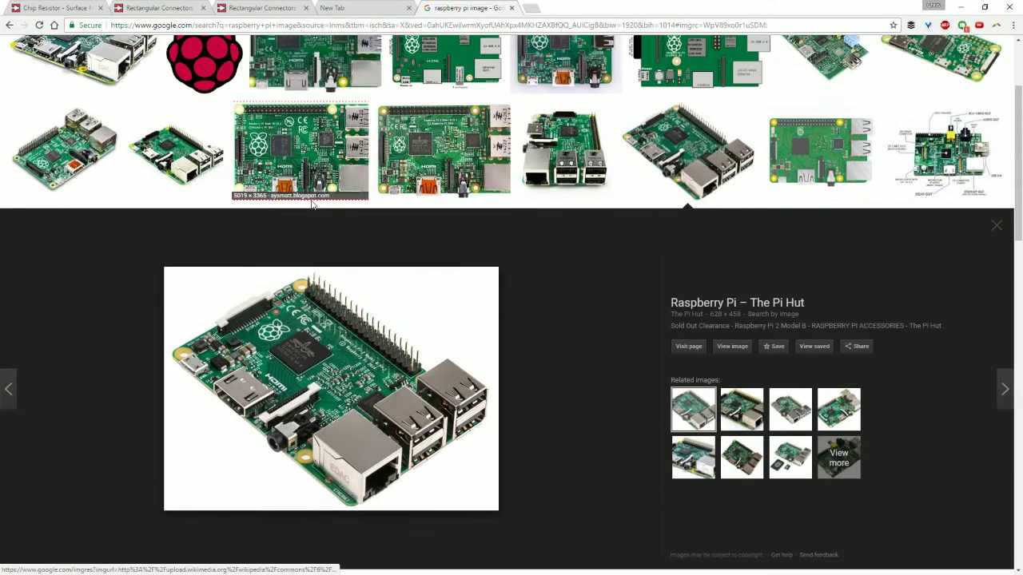
{"action": "left_click", "coordinate": [190, 8]}
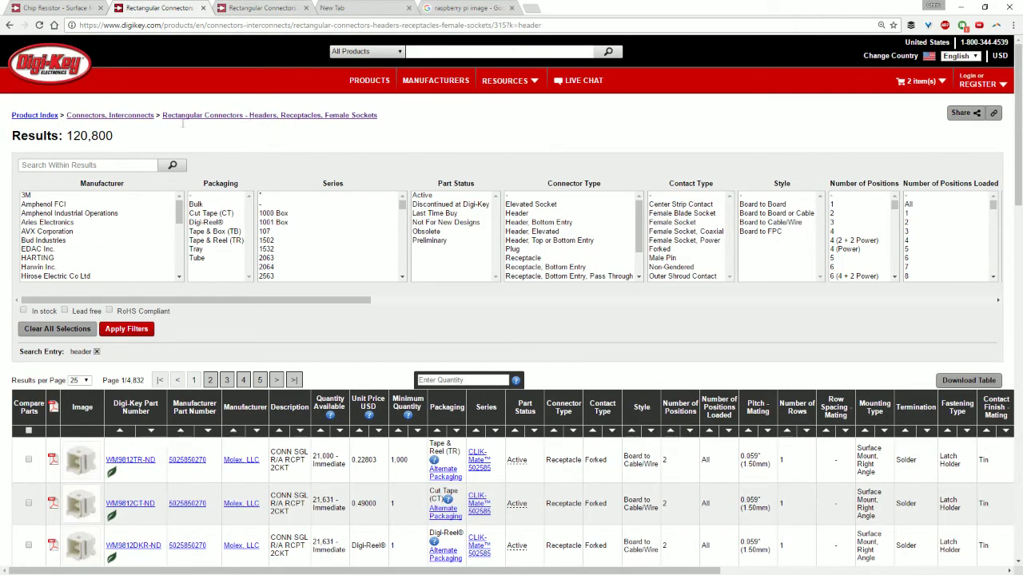
- Filter the rectangular connectors to 0.100" row spacing
{"action": "left_click_drag", "start_coordinate": [183, 124], "coordinate": [161, 116]}
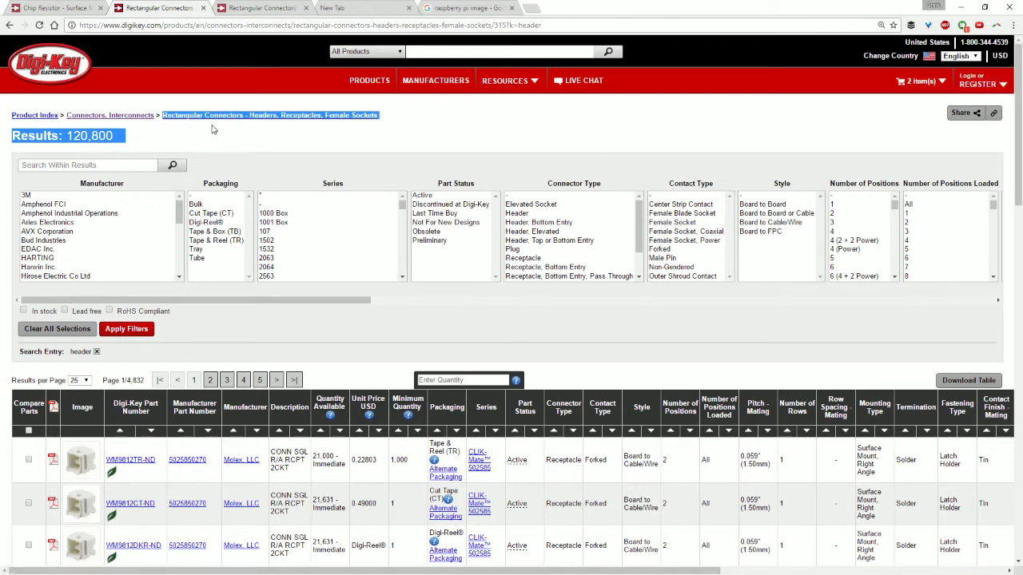
{"action": "left_click", "coordinate": [300, 136]}
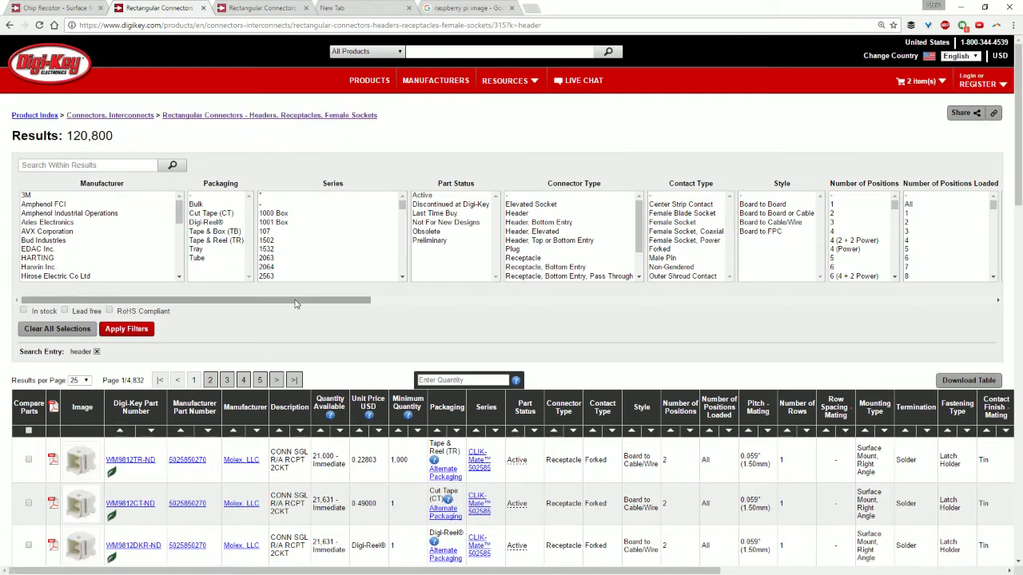
{"action": "left_click_drag", "start_coordinate": [295, 303], "coordinate": [530, 310]}
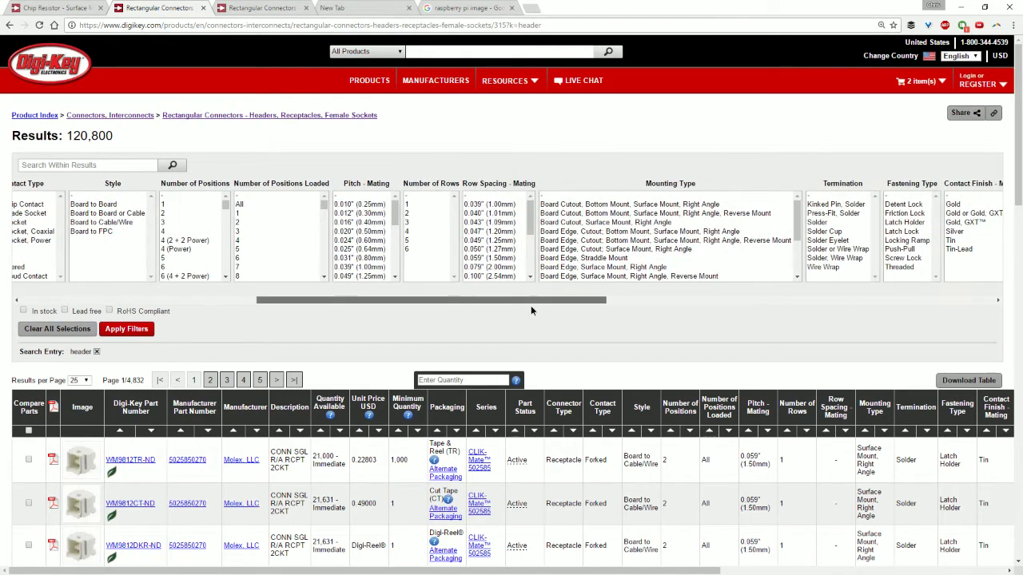
{"action": "left_click_drag", "start_coordinate": [532, 217], "coordinate": [533, 221]}
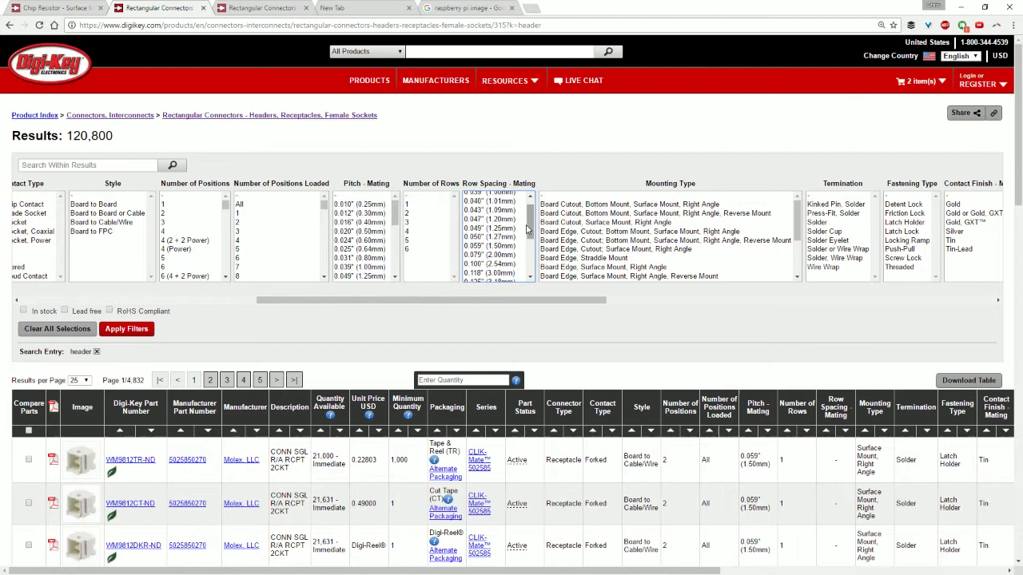
{"action": "left_click", "coordinate": [493, 266]}
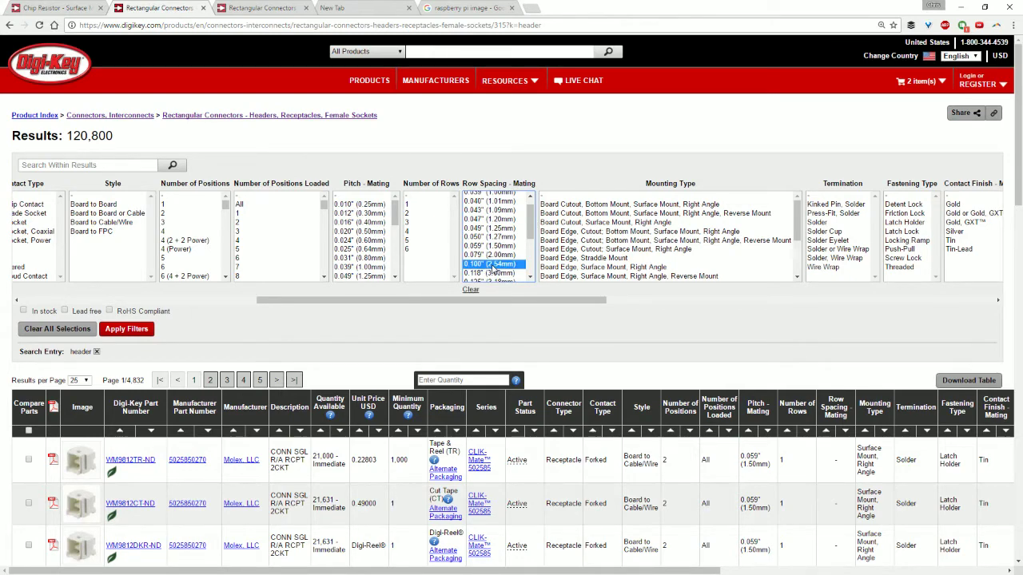
{"action": "left_click_drag", "start_coordinate": [469, 300], "coordinate": [382, 302]}
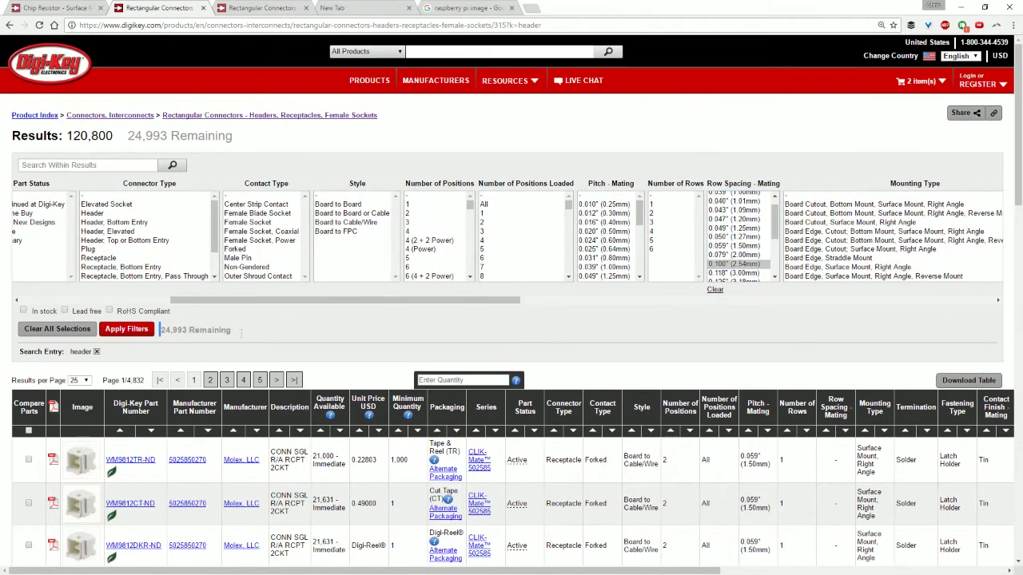
{"action": "left_click", "coordinate": [128, 331]}
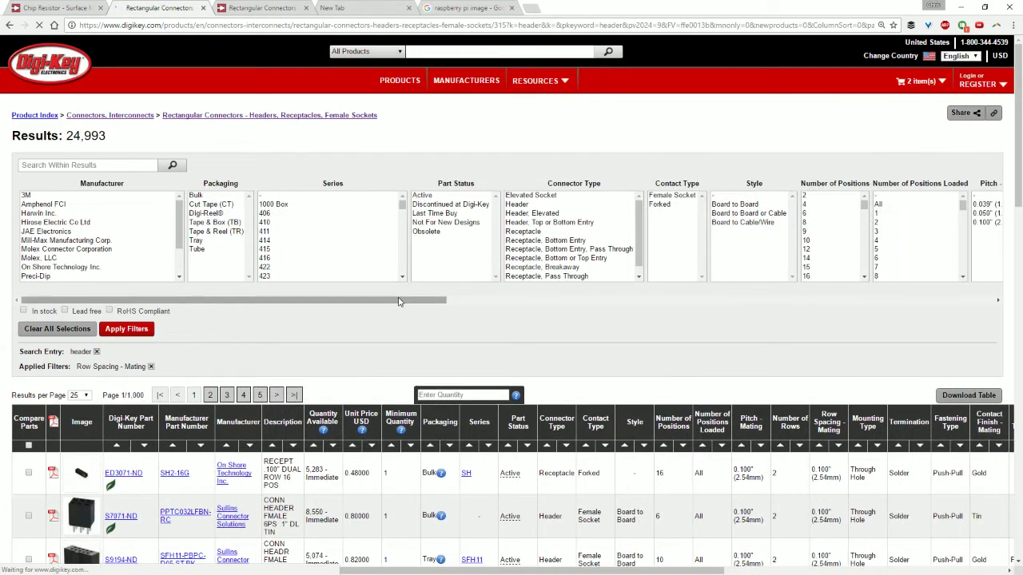
- Add filters for 2 rows and 10 positions, narrowing the list to 625 parts
{"action": "left_click_drag", "start_coordinate": [400, 301], "coordinate": [616, 293]}
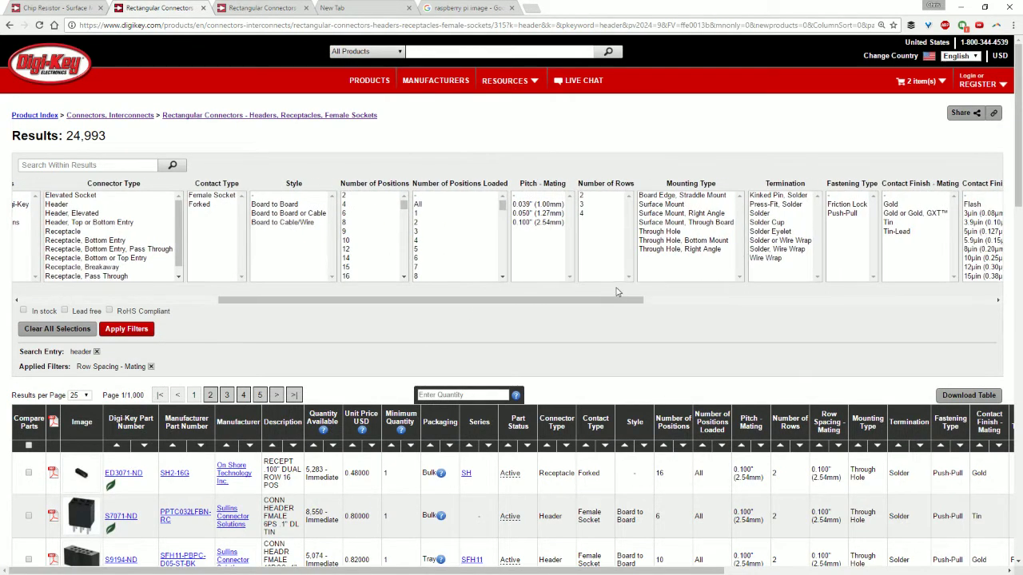
{"action": "left_click", "coordinate": [584, 195]}
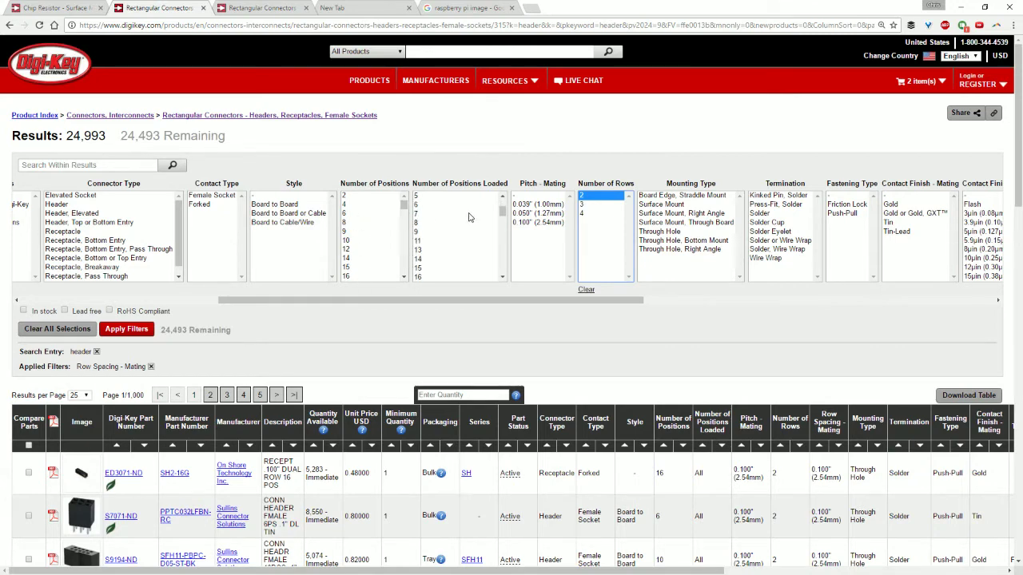
{"action": "left_click", "coordinate": [350, 188]}
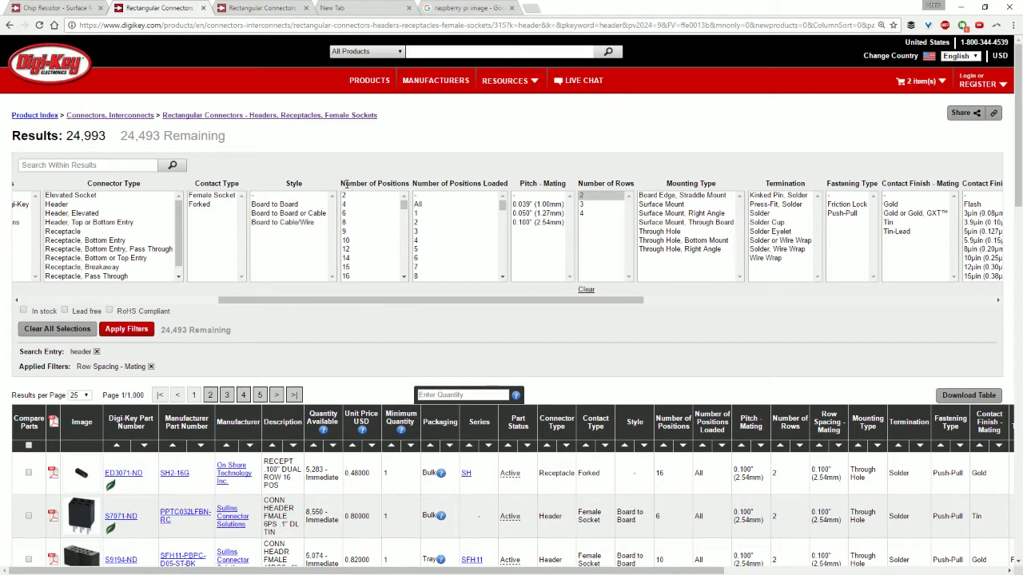
{"action": "left_click_drag", "start_coordinate": [346, 184], "coordinate": [401, 185]}
{"action": "left_click", "coordinate": [350, 240]}
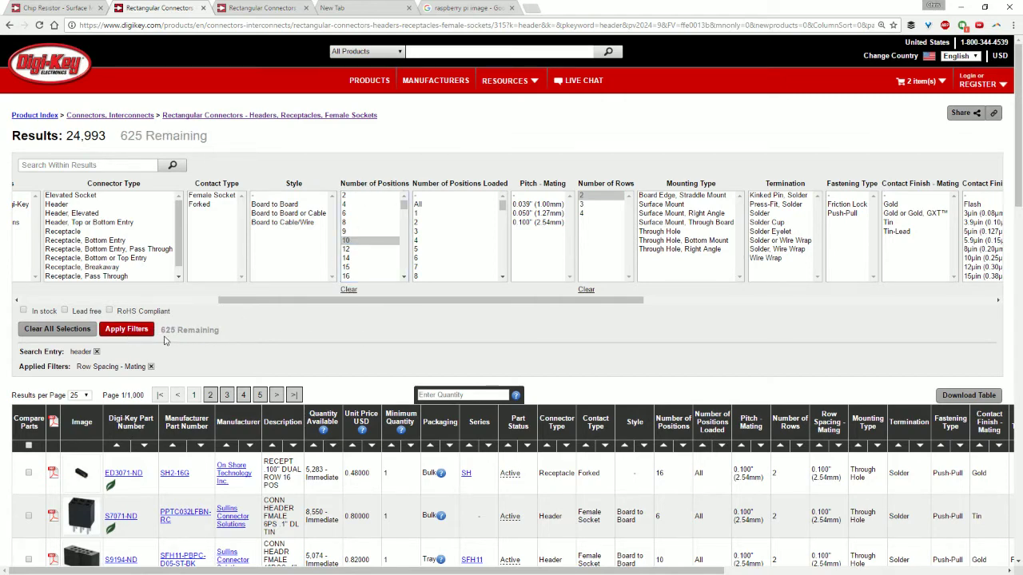
{"action": "left_click", "coordinate": [111, 336]}
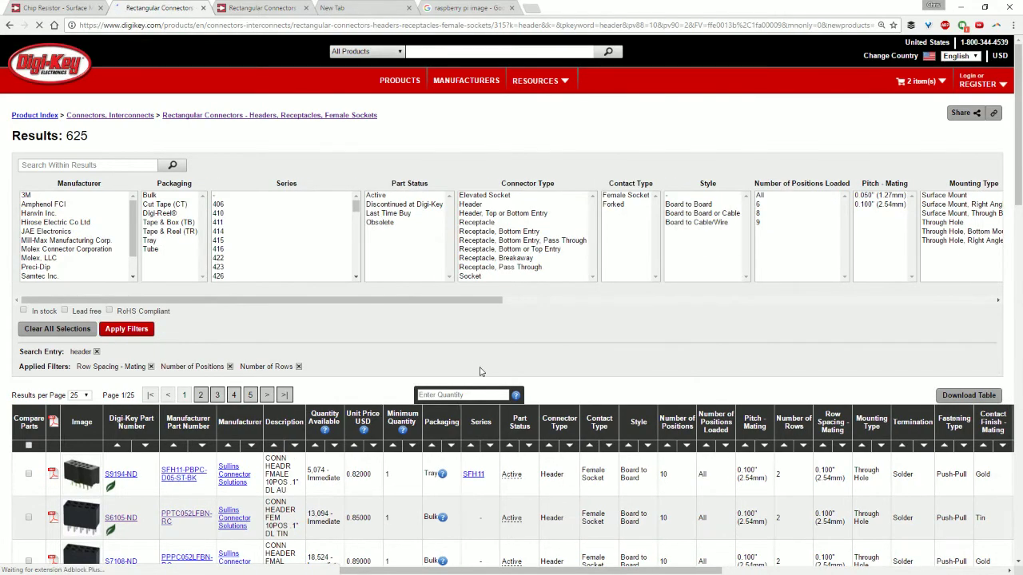
{"action": "scroll", "coordinate": [480, 368], "scroll_direction": "down", "scroll_amount": 2}
{"action": "mouse_move", "coordinate": [76, 317]}
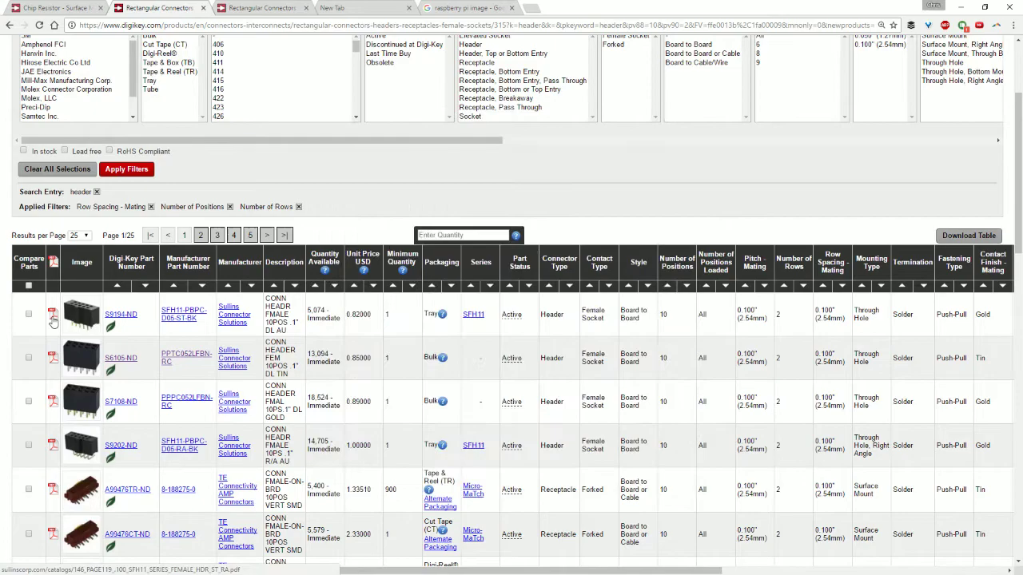
{"action": "left_click", "coordinate": [464, 7]}
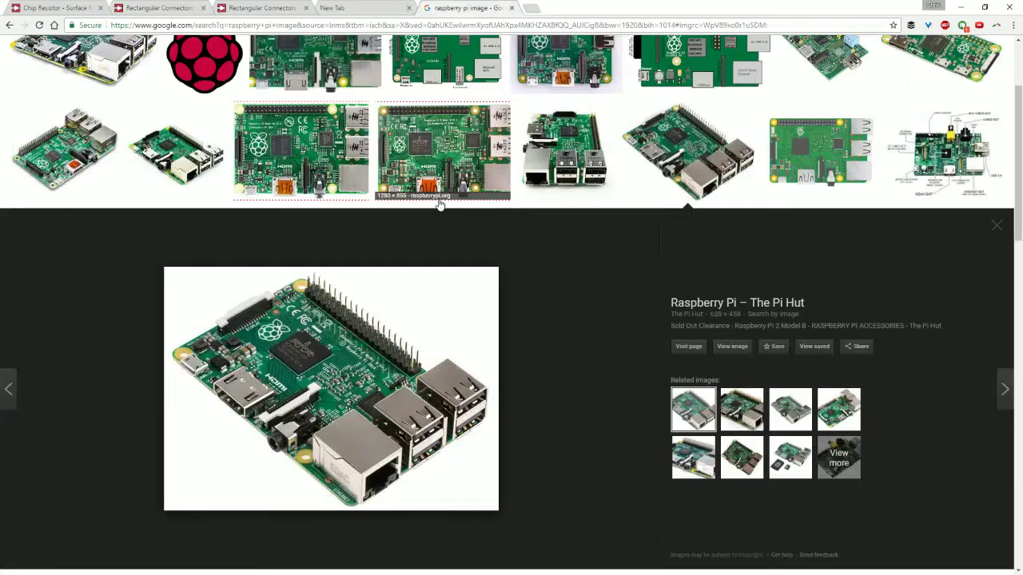
{"action": "left_click", "coordinate": [364, 7]}
{"action": "left_click", "coordinate": [160, 8]}
{"action": "mouse_move", "coordinate": [82, 314]}
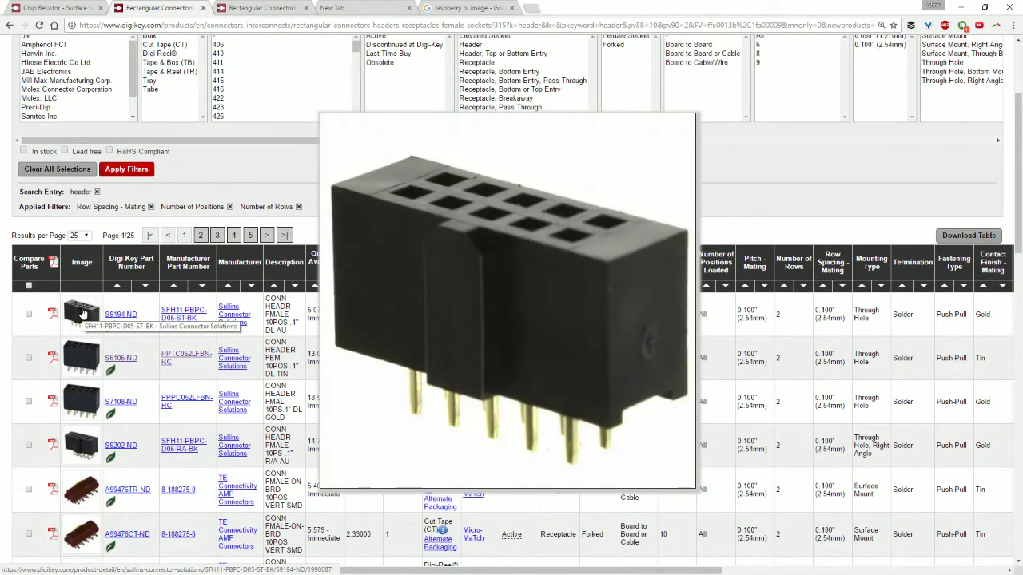
{"action": "mouse_move", "coordinate": [76, 359]}
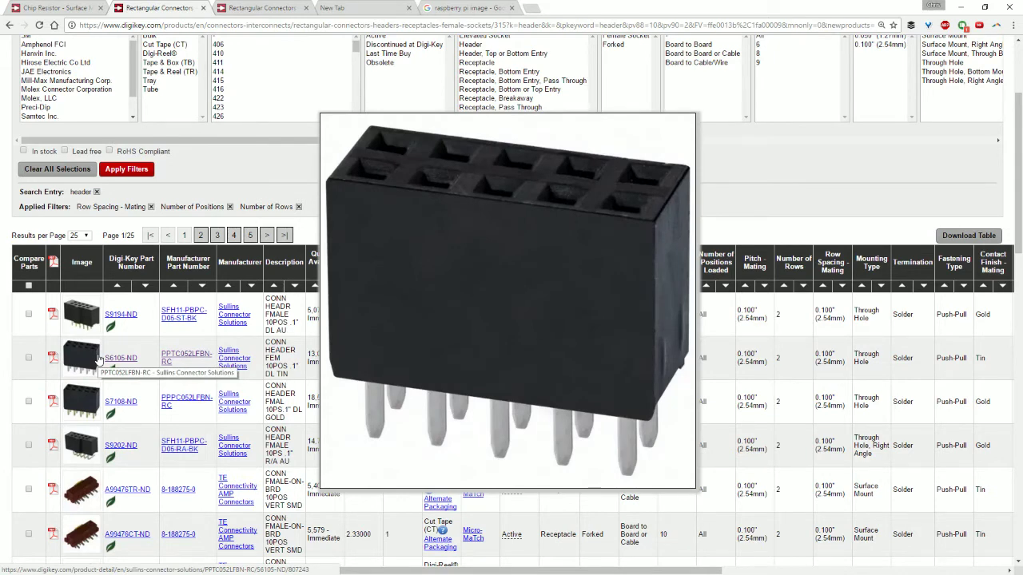
{"action": "left_click", "coordinate": [99, 360]}
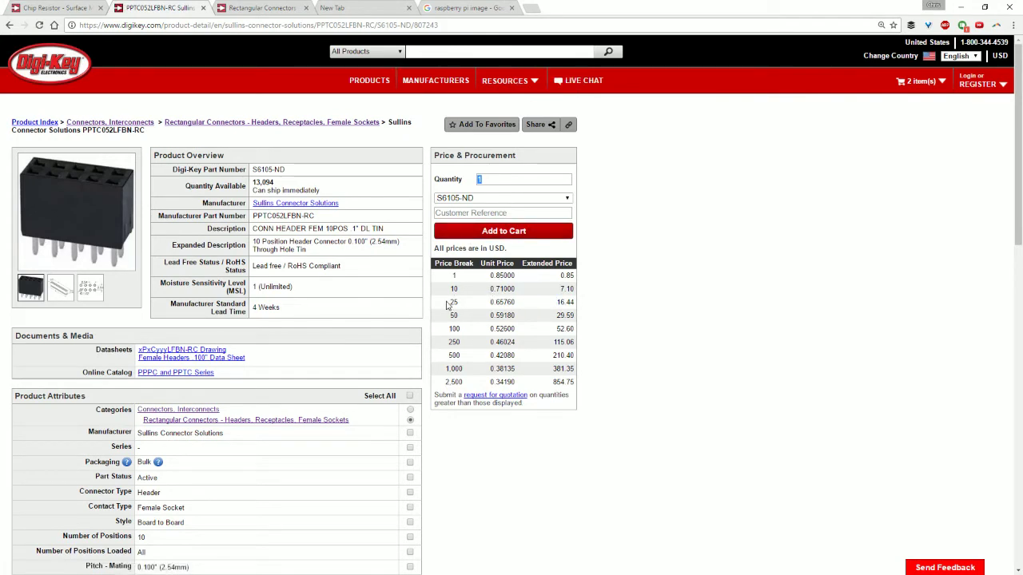
- Set the S6105-ND header quantity to 10 and add it to the cart, making a $12.73 subtotal
{"action": "left_click_drag", "start_coordinate": [572, 403], "coordinate": [519, 263]}
{"action": "left_click", "coordinate": [521, 179]}
{"action": "type", "text": "0"}
{"action": "left_click", "coordinate": [503, 230]}
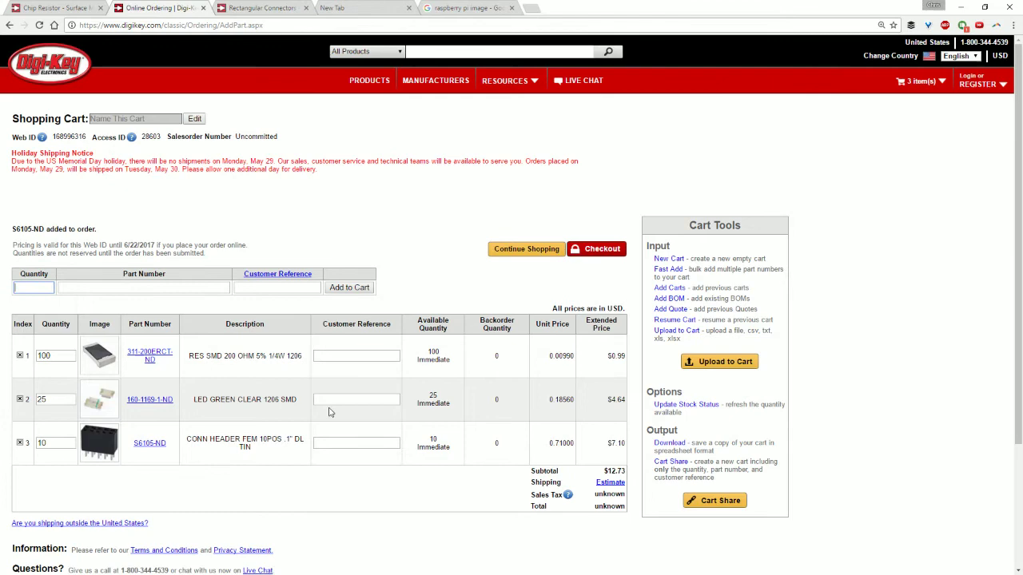
- Check out the three-line cart of resistors, green LEDs and header, totalling $12.73
{"action": "scroll", "coordinate": [329, 411], "scroll_direction": "down", "scroll_amount": 3}
{"action": "left_click", "coordinate": [594, 424]}
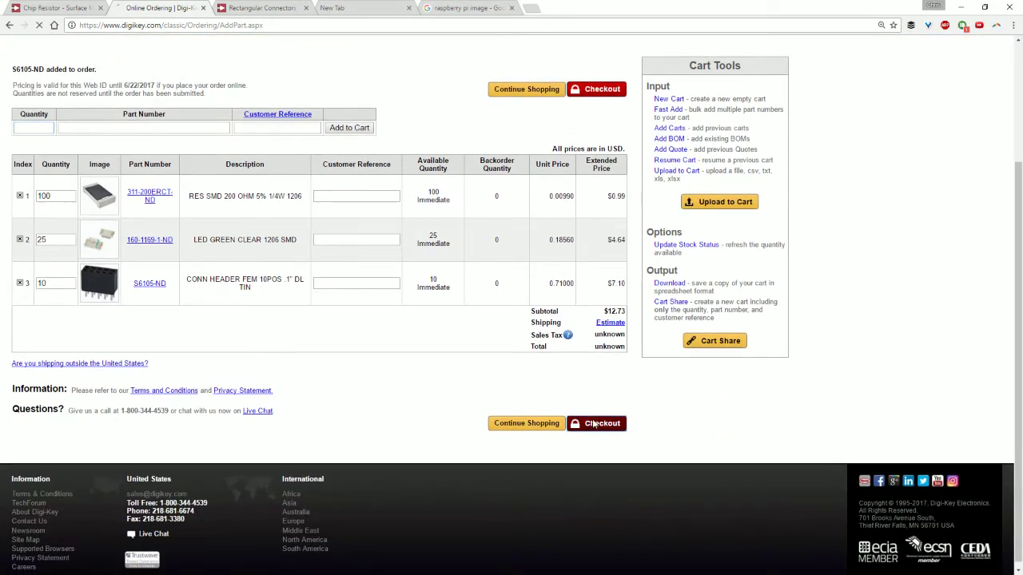